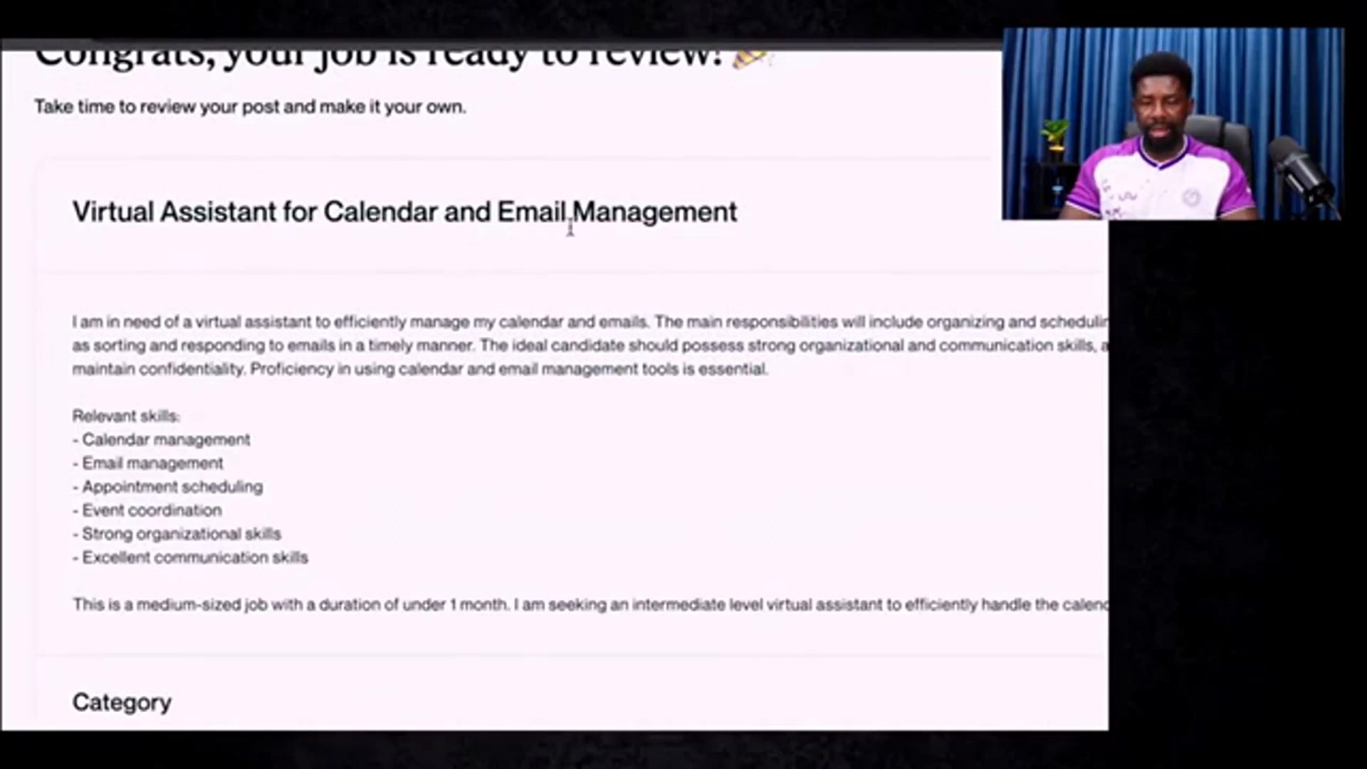
Step: Change the job post title to "General Virtual Assistant for Calendar and Email Management" and save it
click(1010, 211)
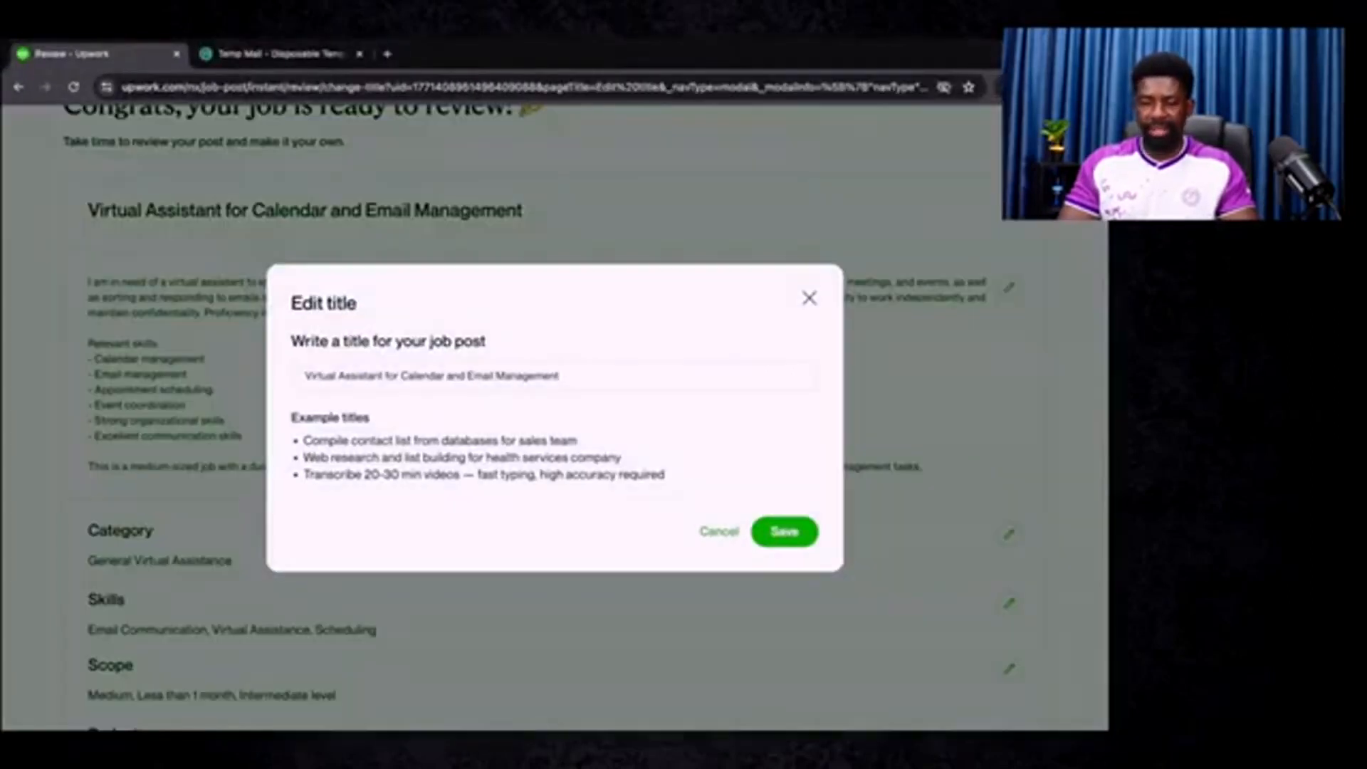
click(509, 380)
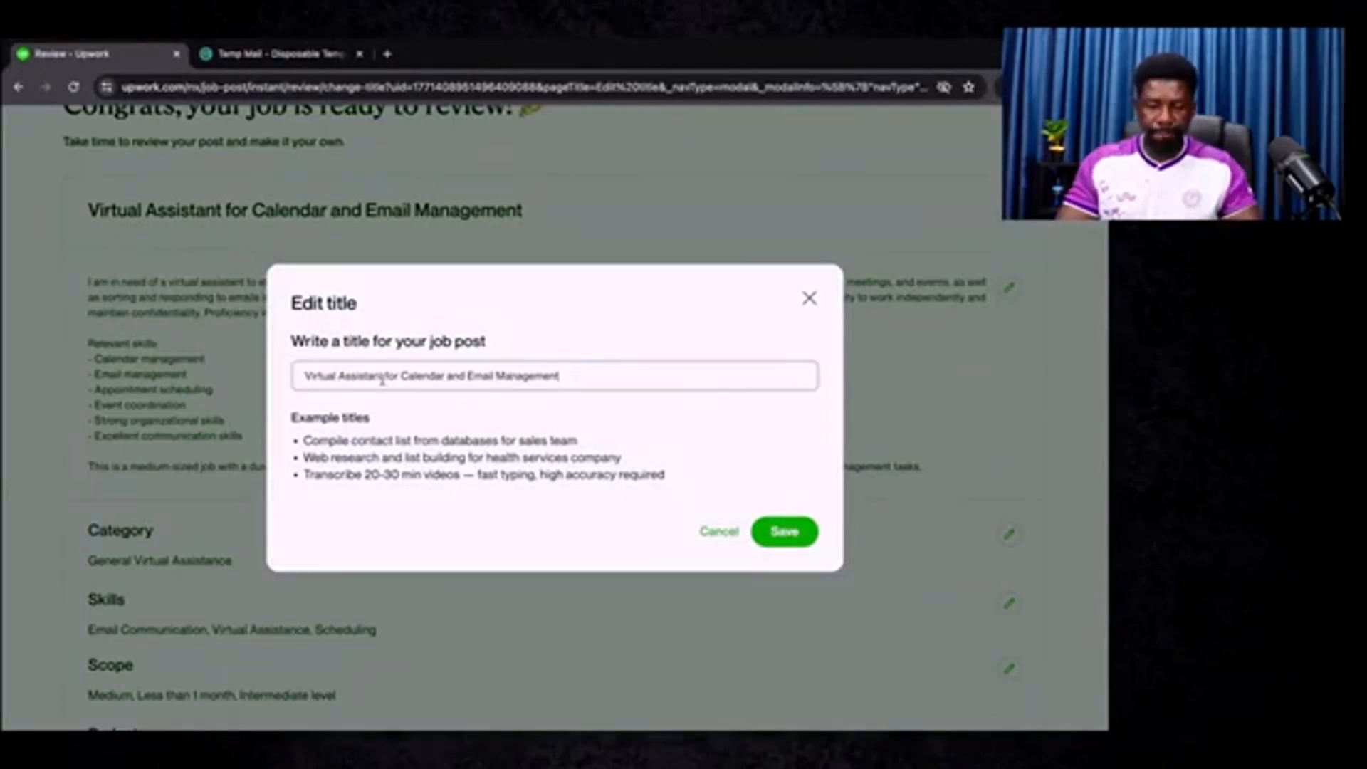
click(303, 377)
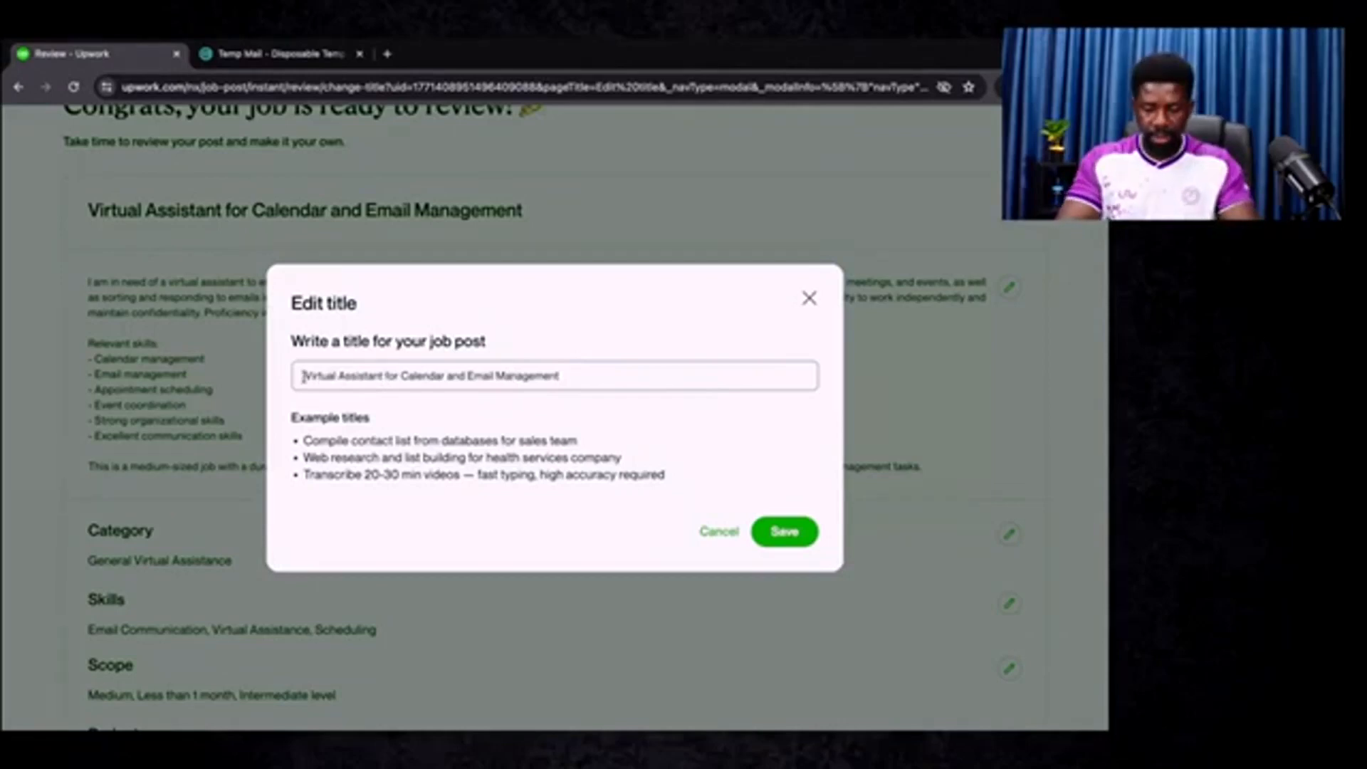
text(General)
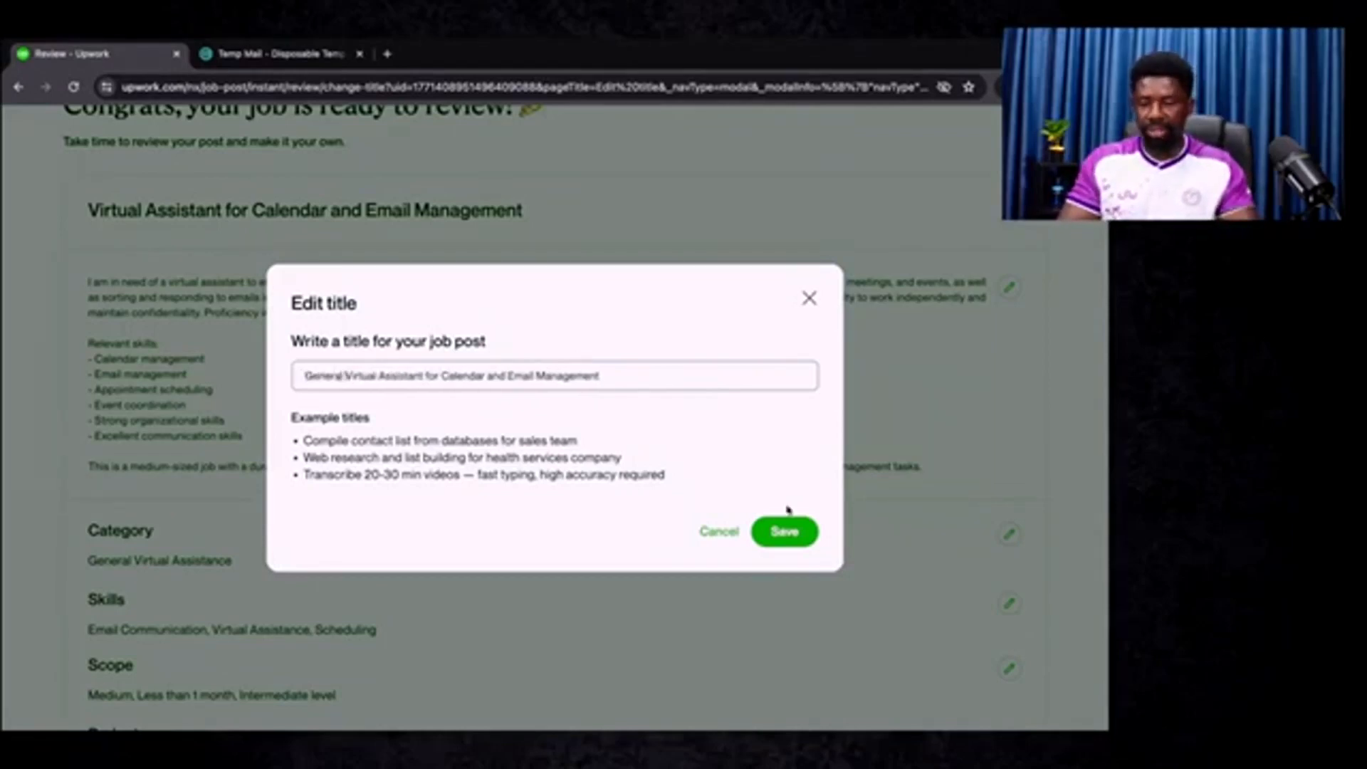
click(784, 531)
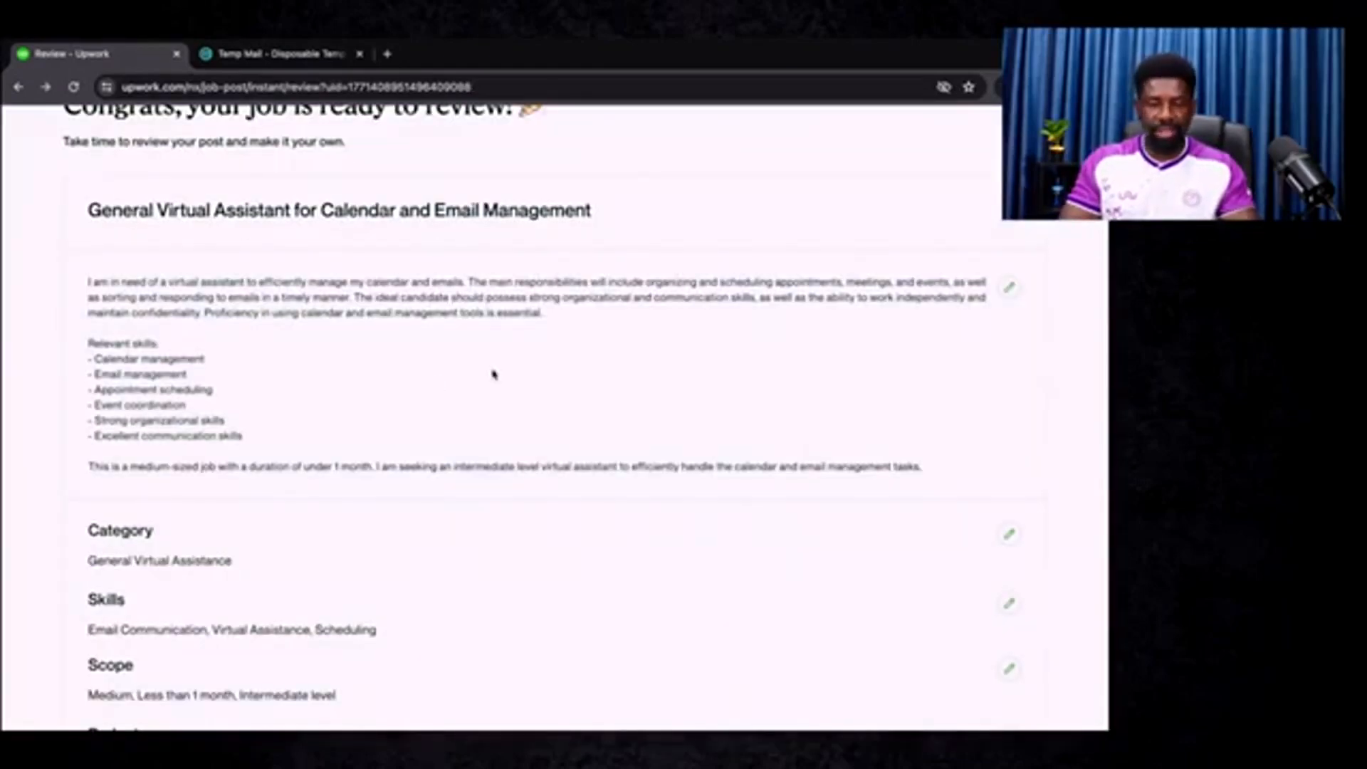
Step: Open the job description for editing and replace "Event coordination" with "Event management" in the relevant skills list
scroll(174, 344, down, 1)
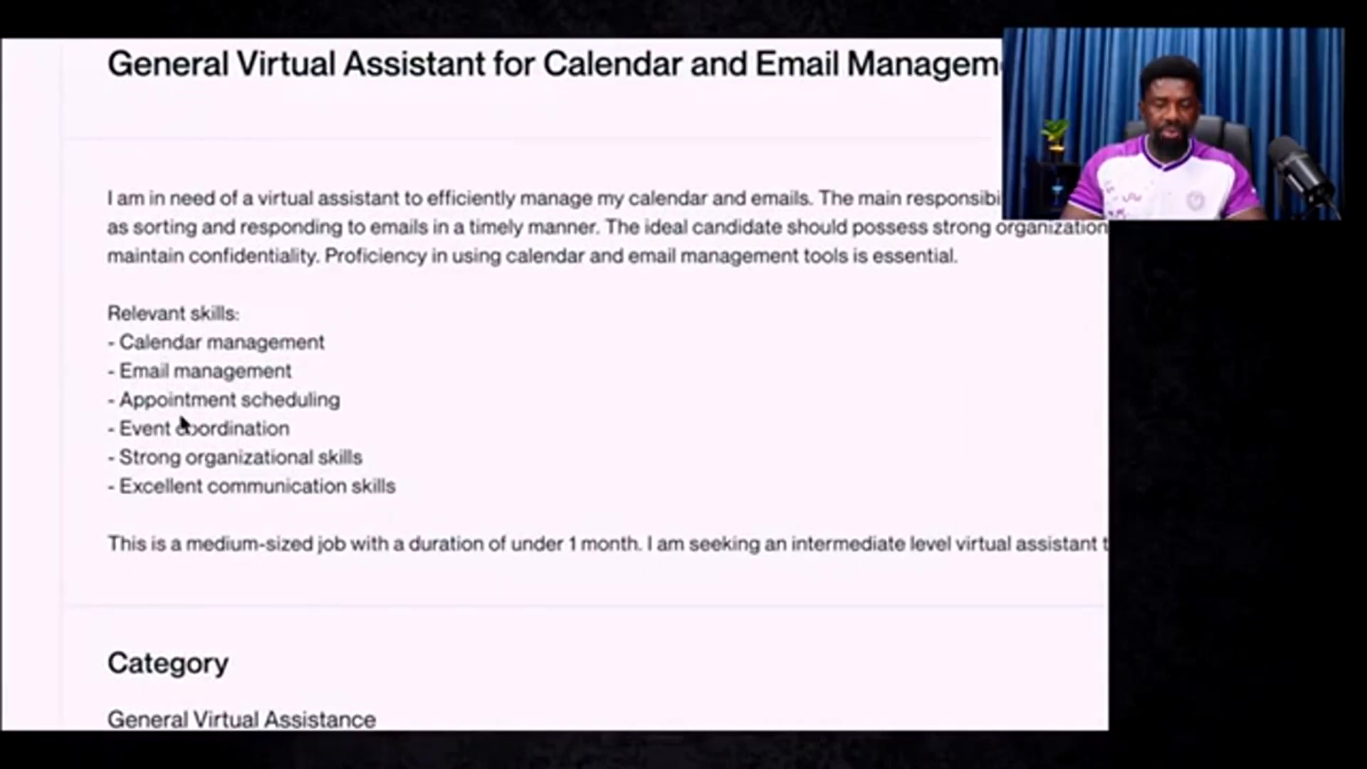
scroll(182, 423, down, 3)
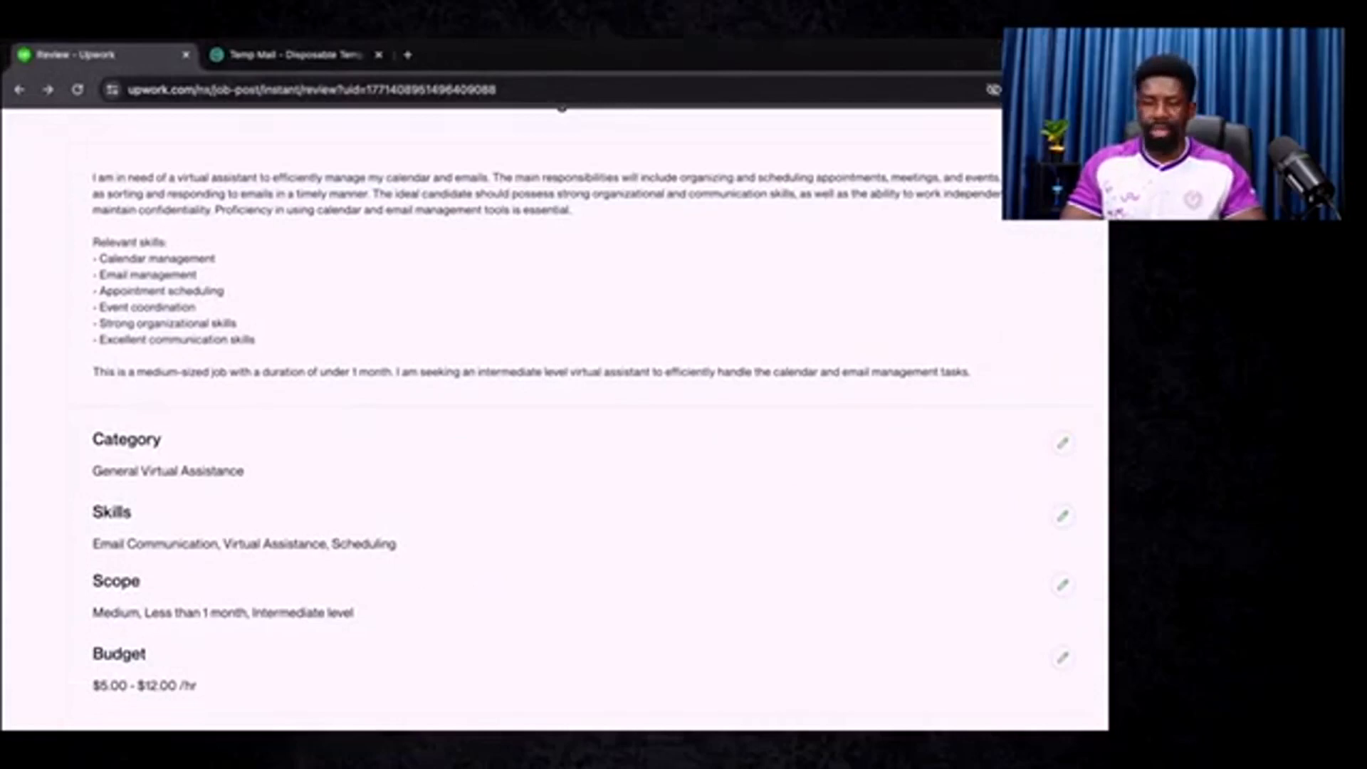
click(1062, 183)
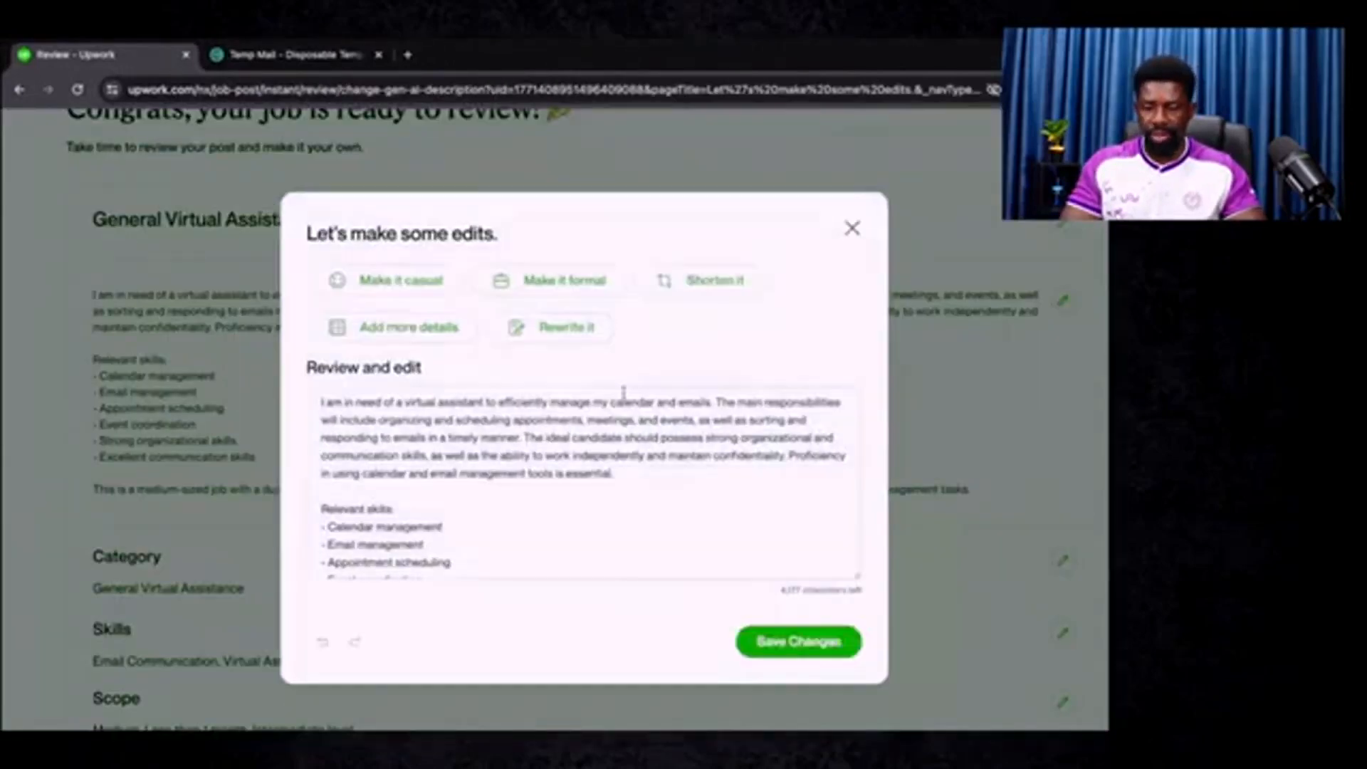
scroll(626, 399, down, 3)
scroll(626, 400, up, 3)
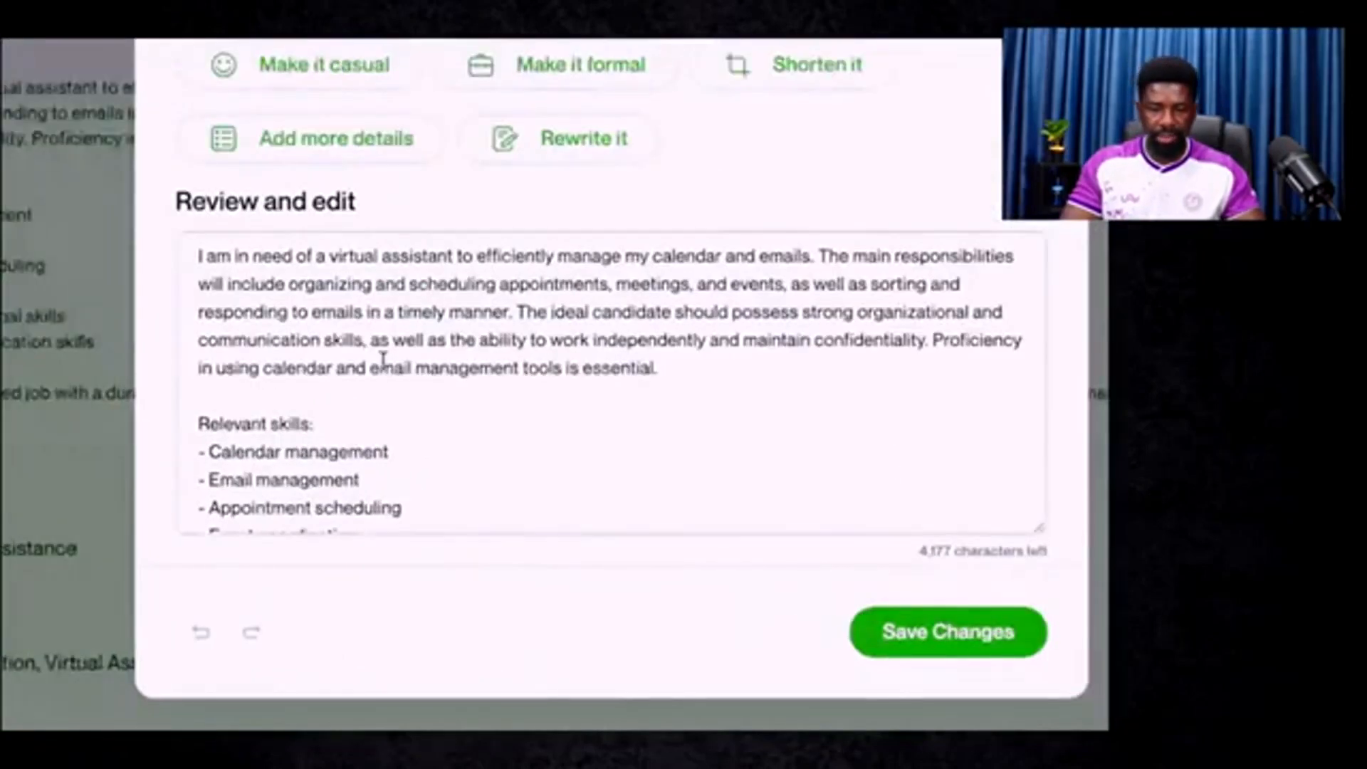
scroll(331, 326, down, 3)
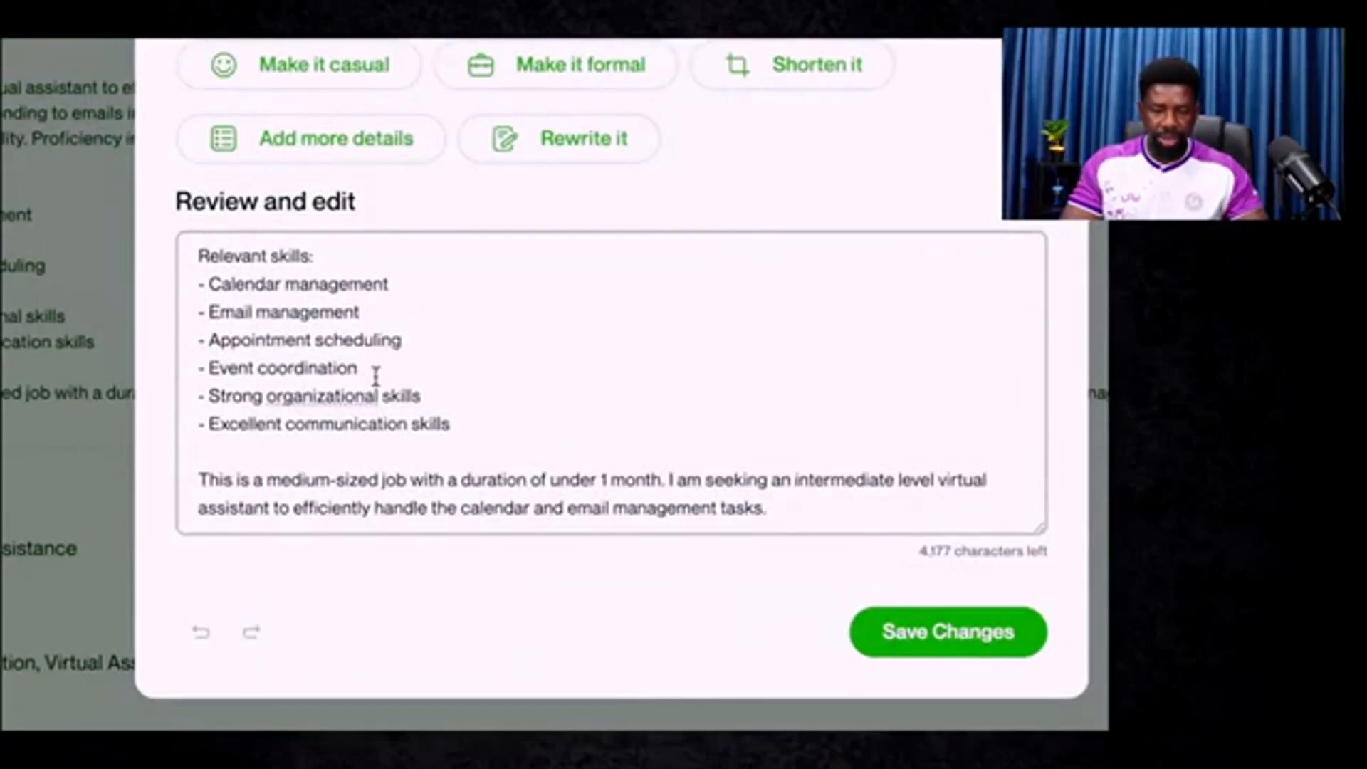
drag(375, 375, 262, 370)
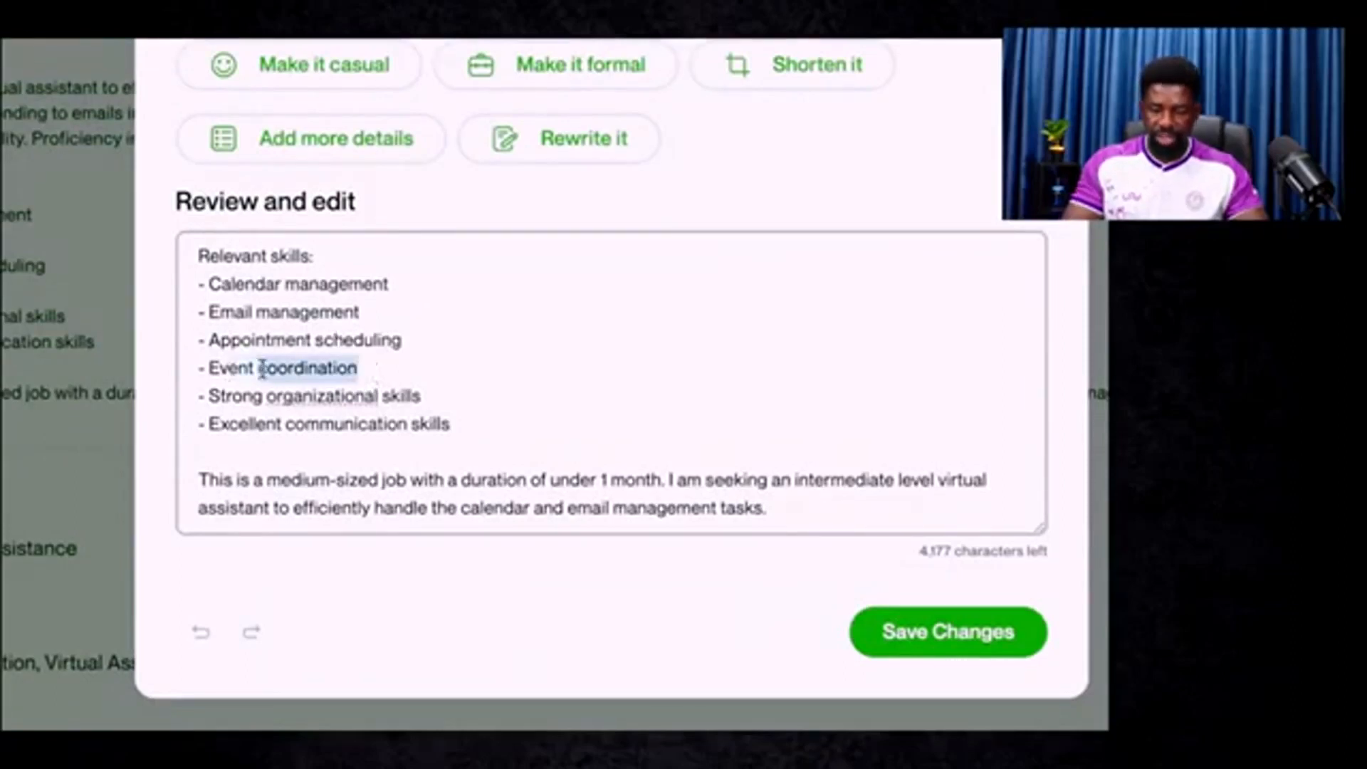
key(BackSpace)
text(manag)
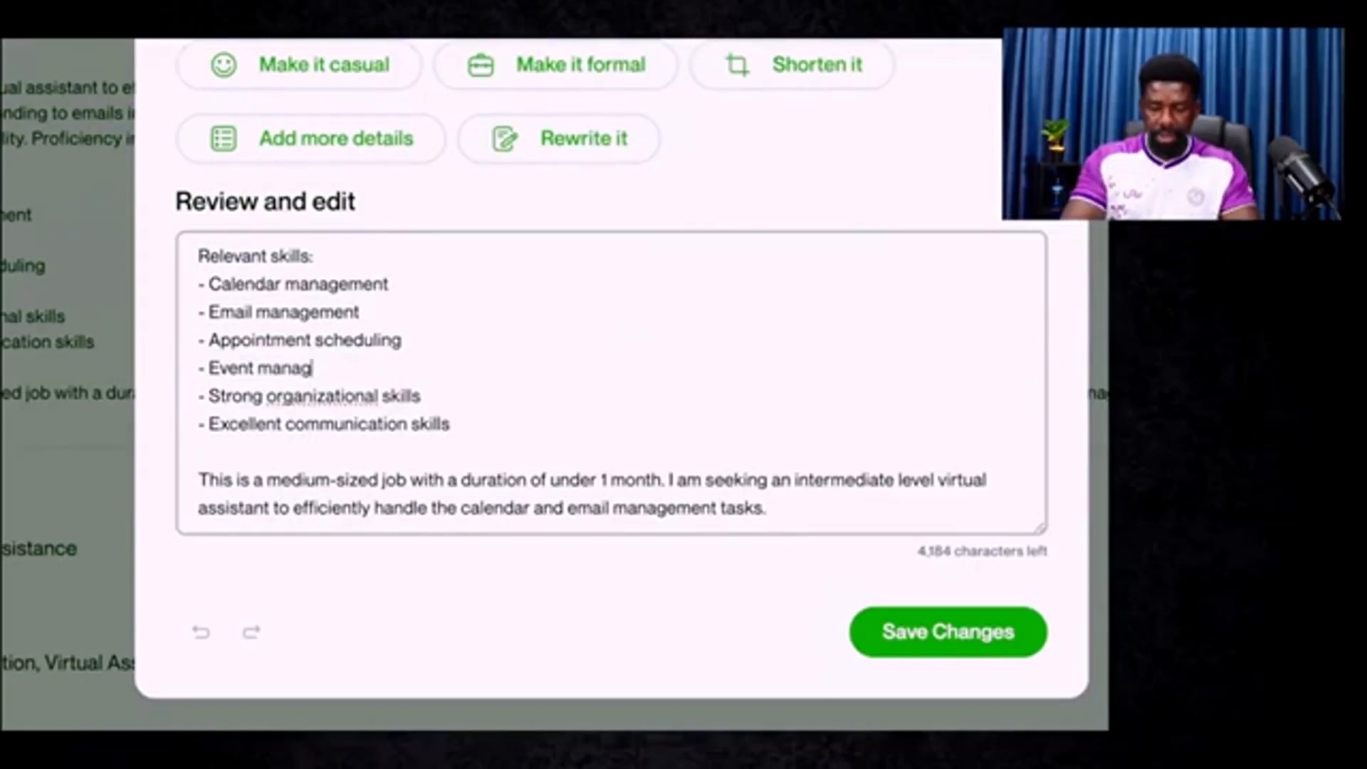
text(ement)
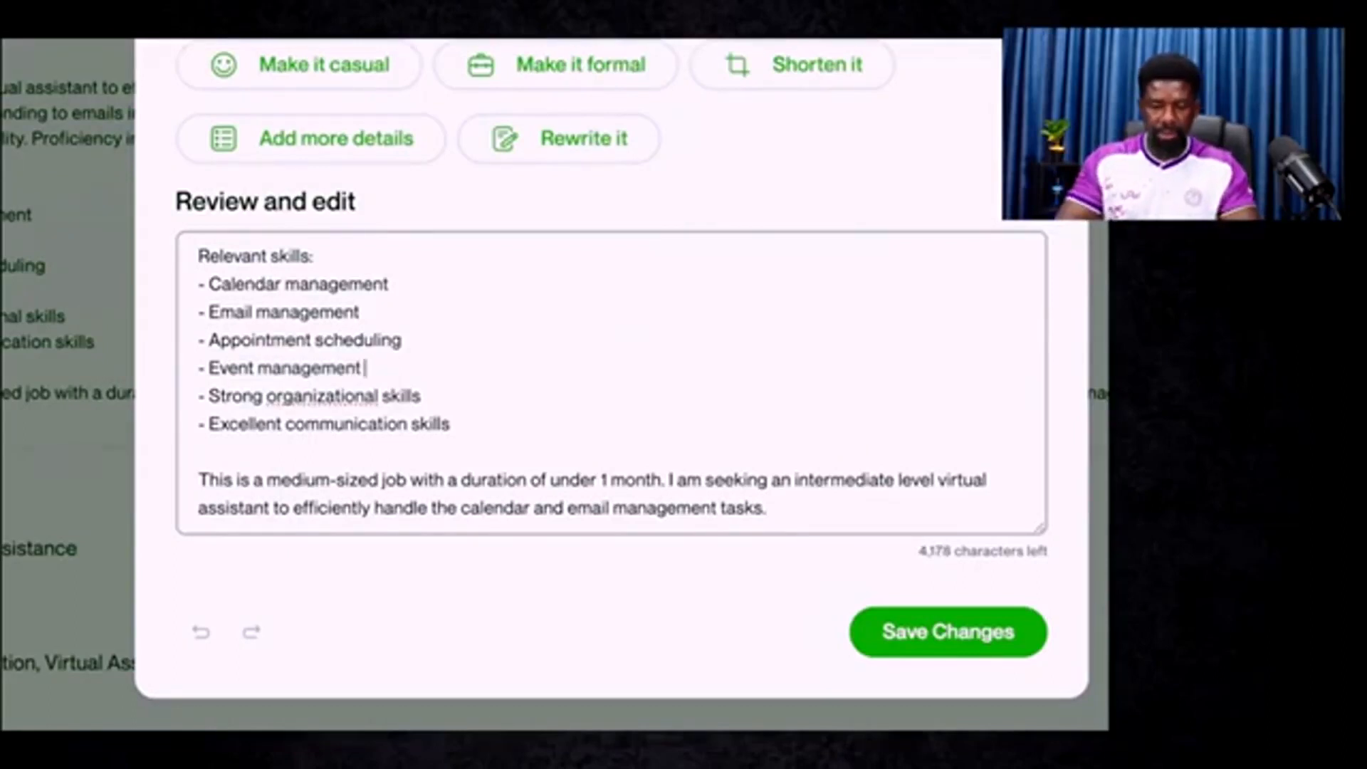
Step: Add the item "- Added bullet point" below "Excellent communication skills" in the relevant skills list
click(328, 398)
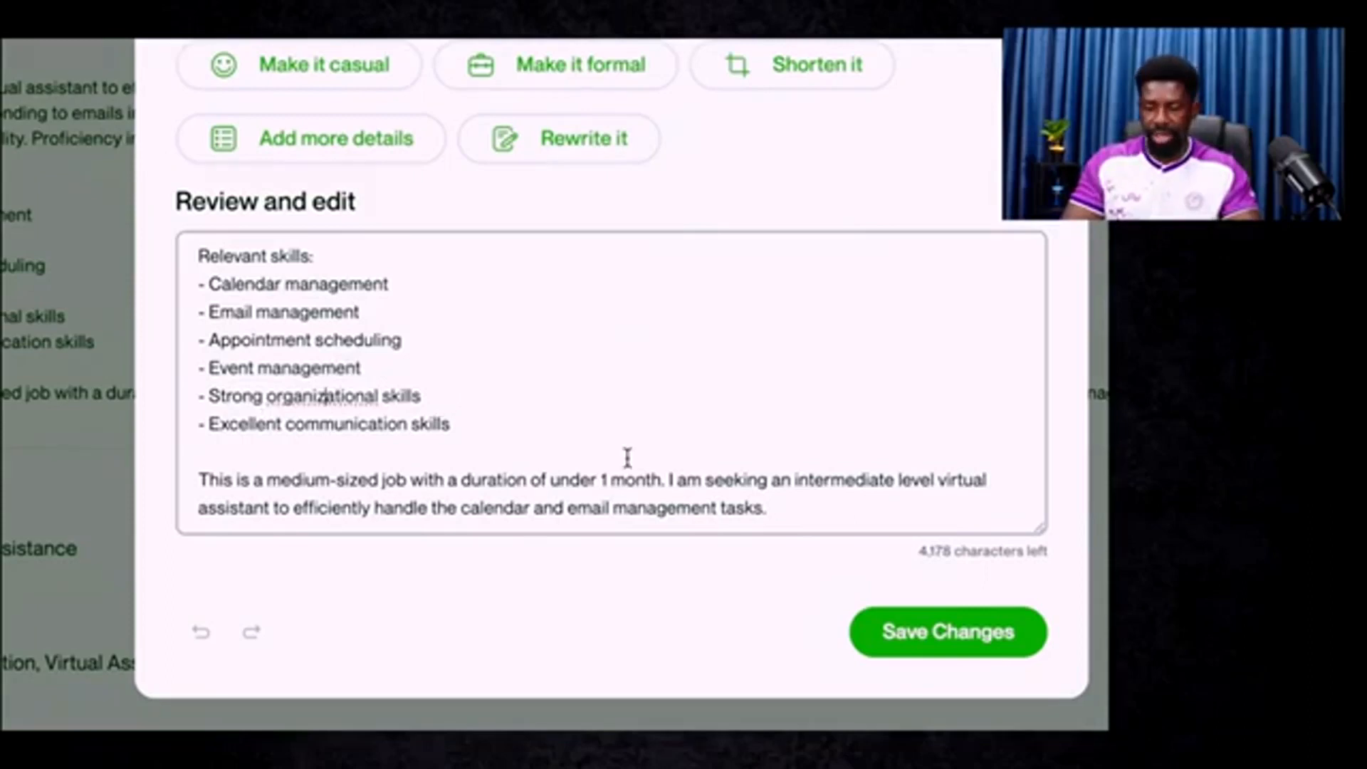
click(468, 423)
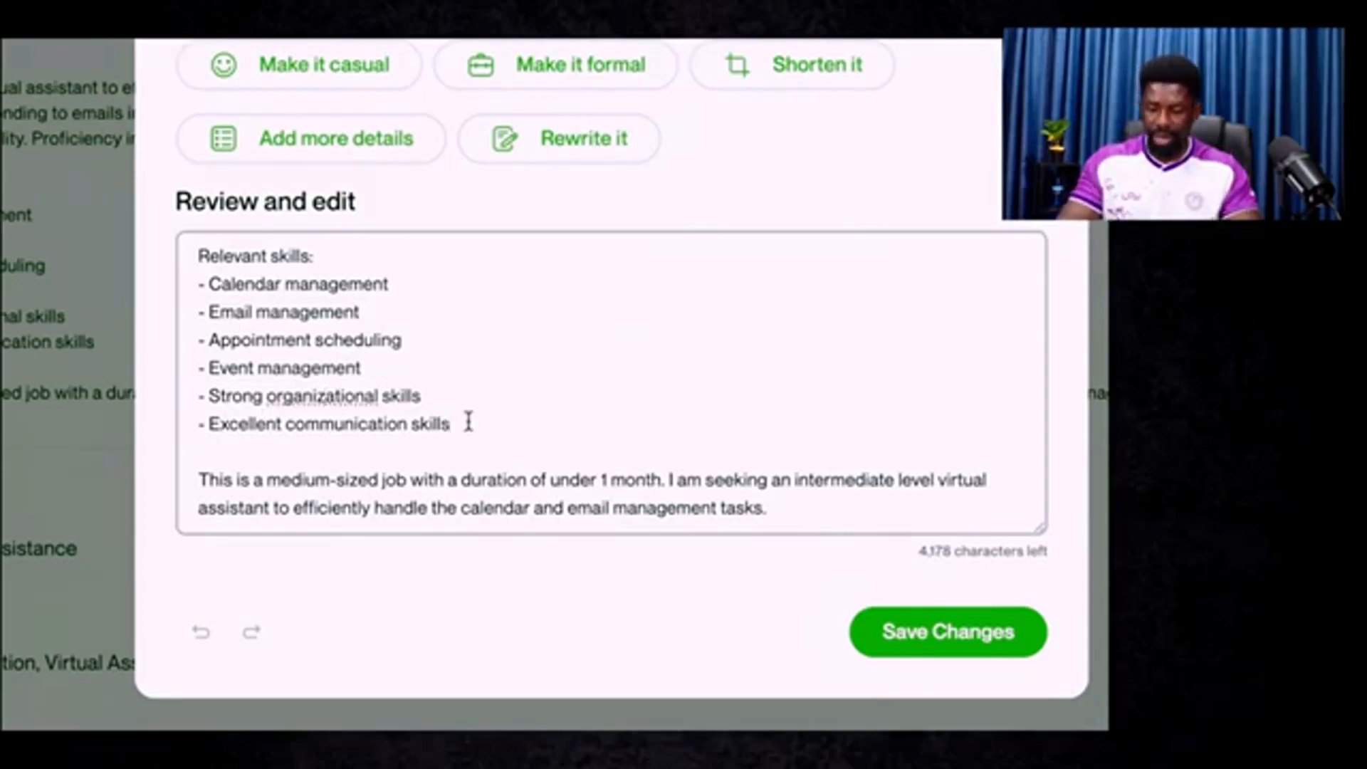
key(Return)
key(Return)
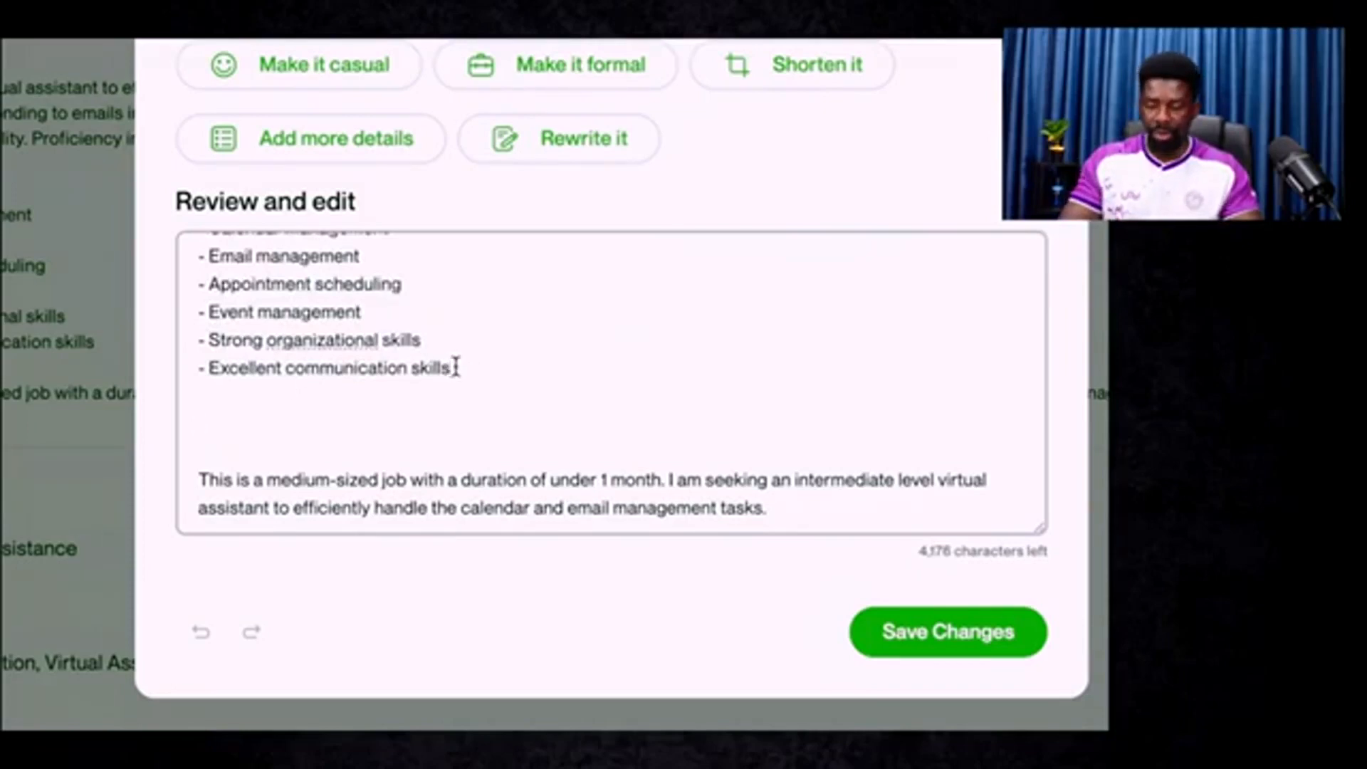
key(Return)
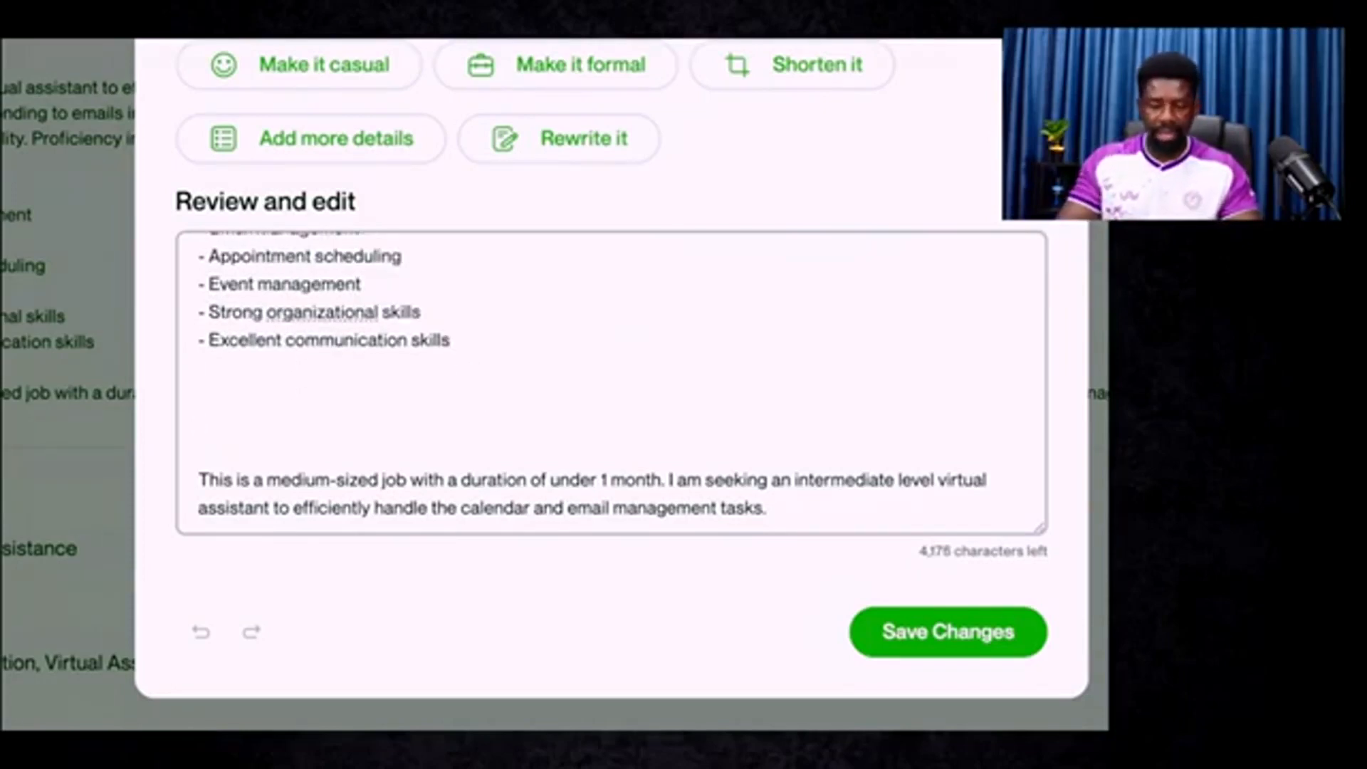
text(- )
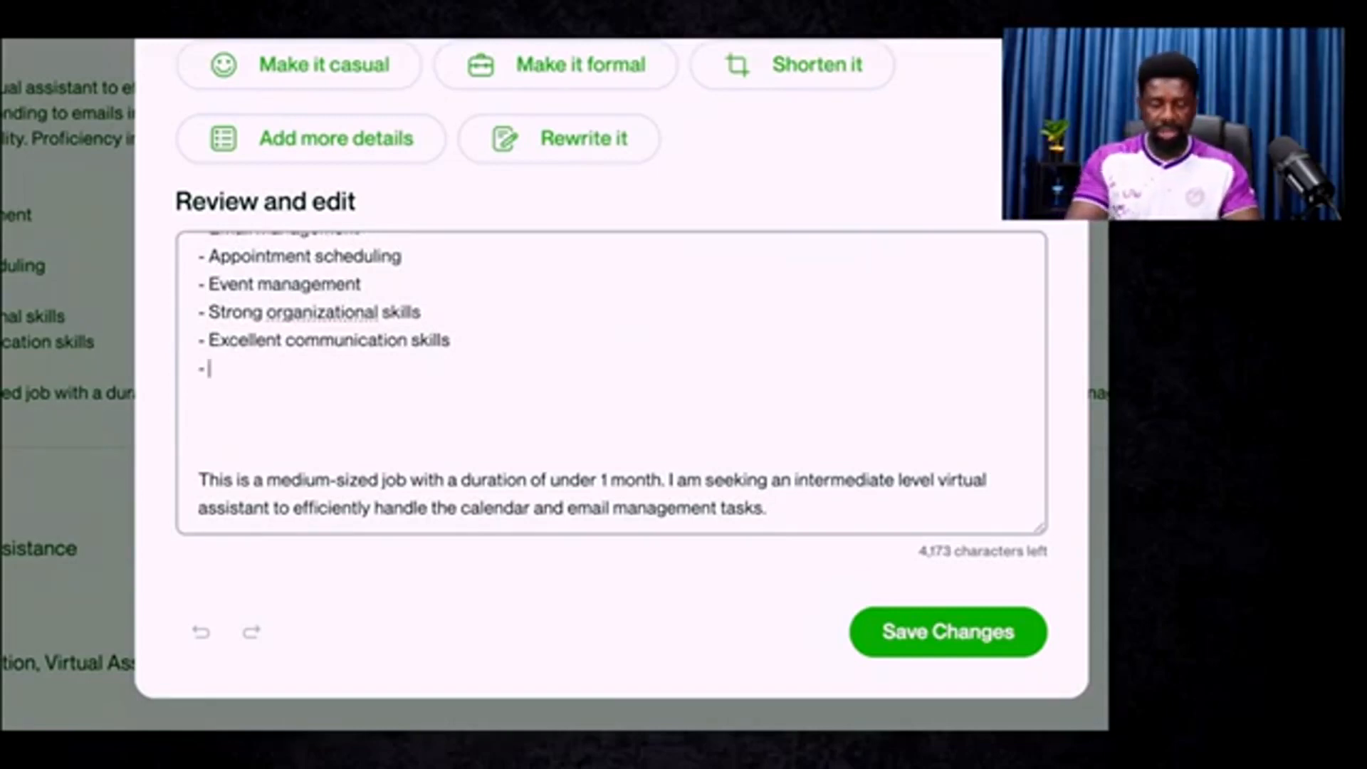
text( Added b)
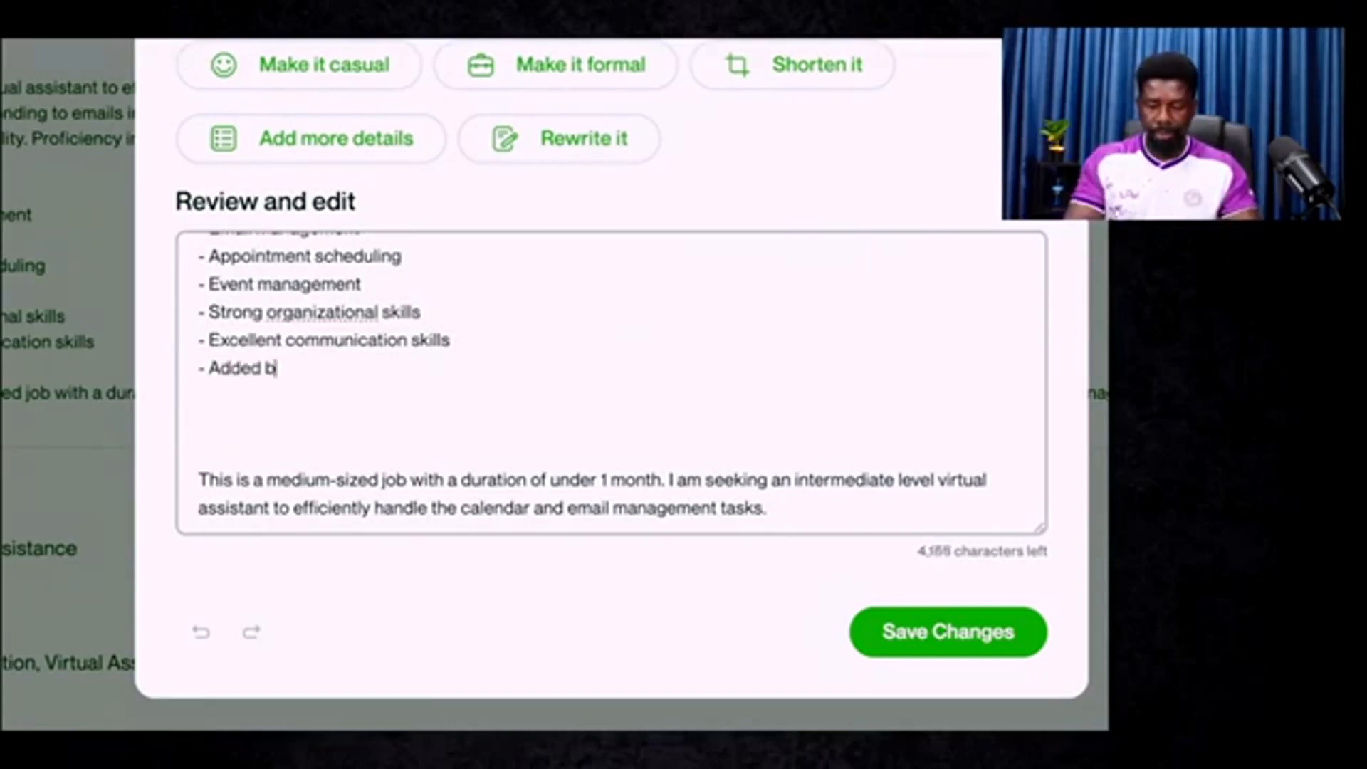
text(ullet point)
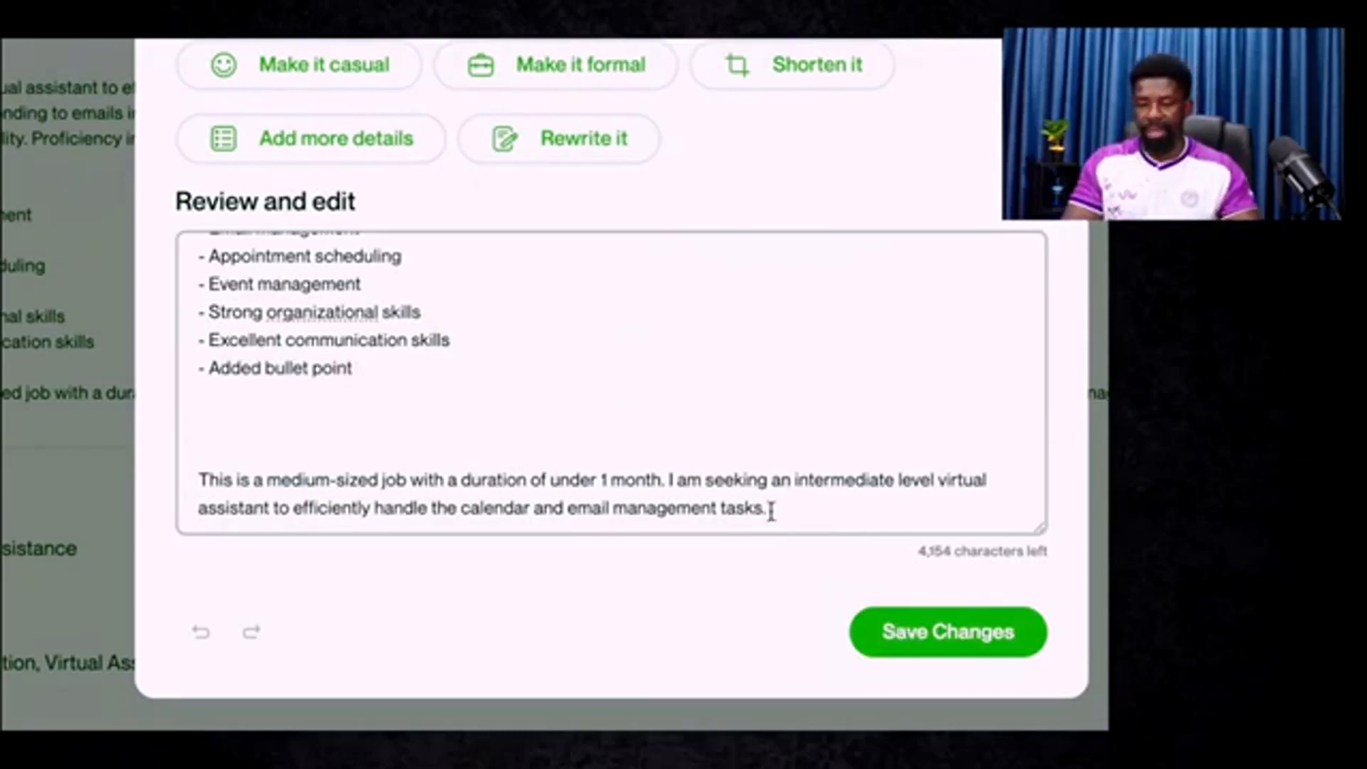
Step: Read through the expanded job description from the opening paragraph to the closing one
scroll(772, 511, up, 2)
scroll(772, 511, up, 3)
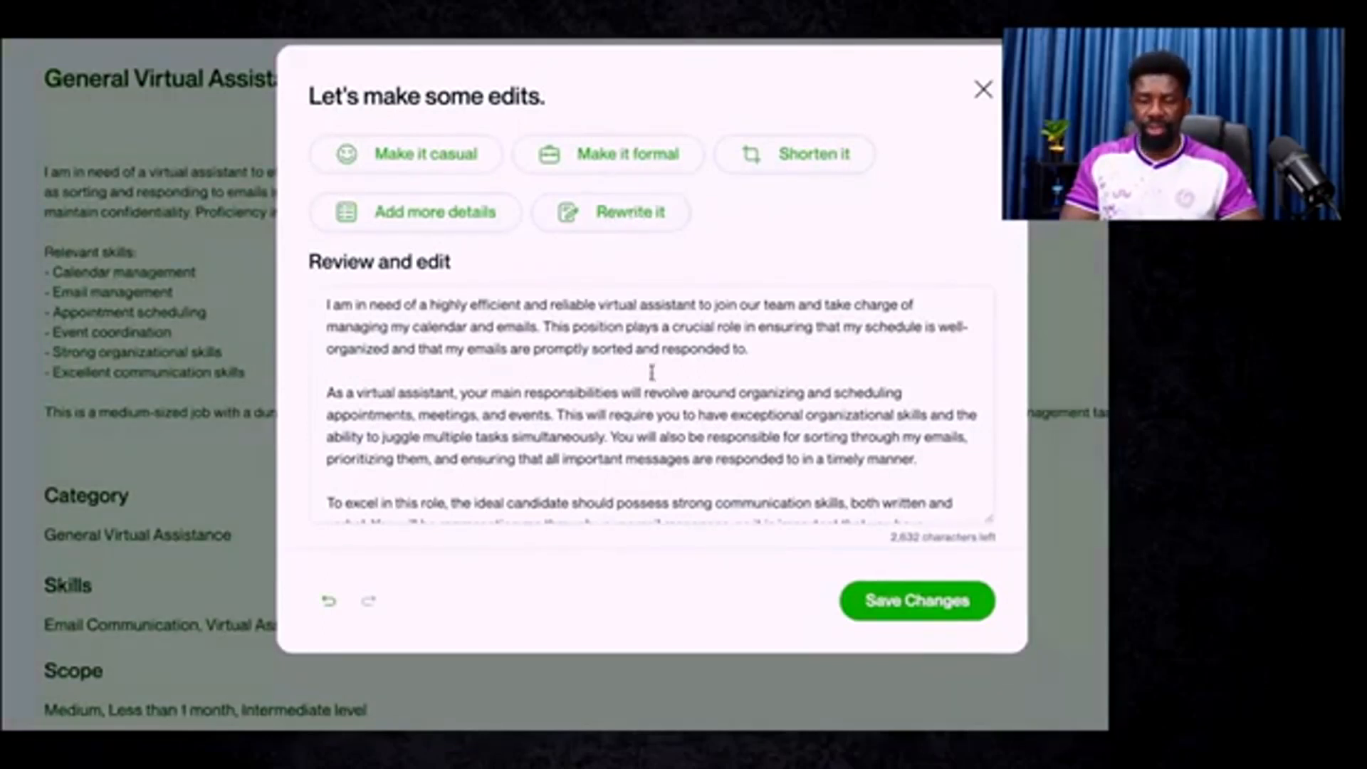
scroll(652, 373, down, 2)
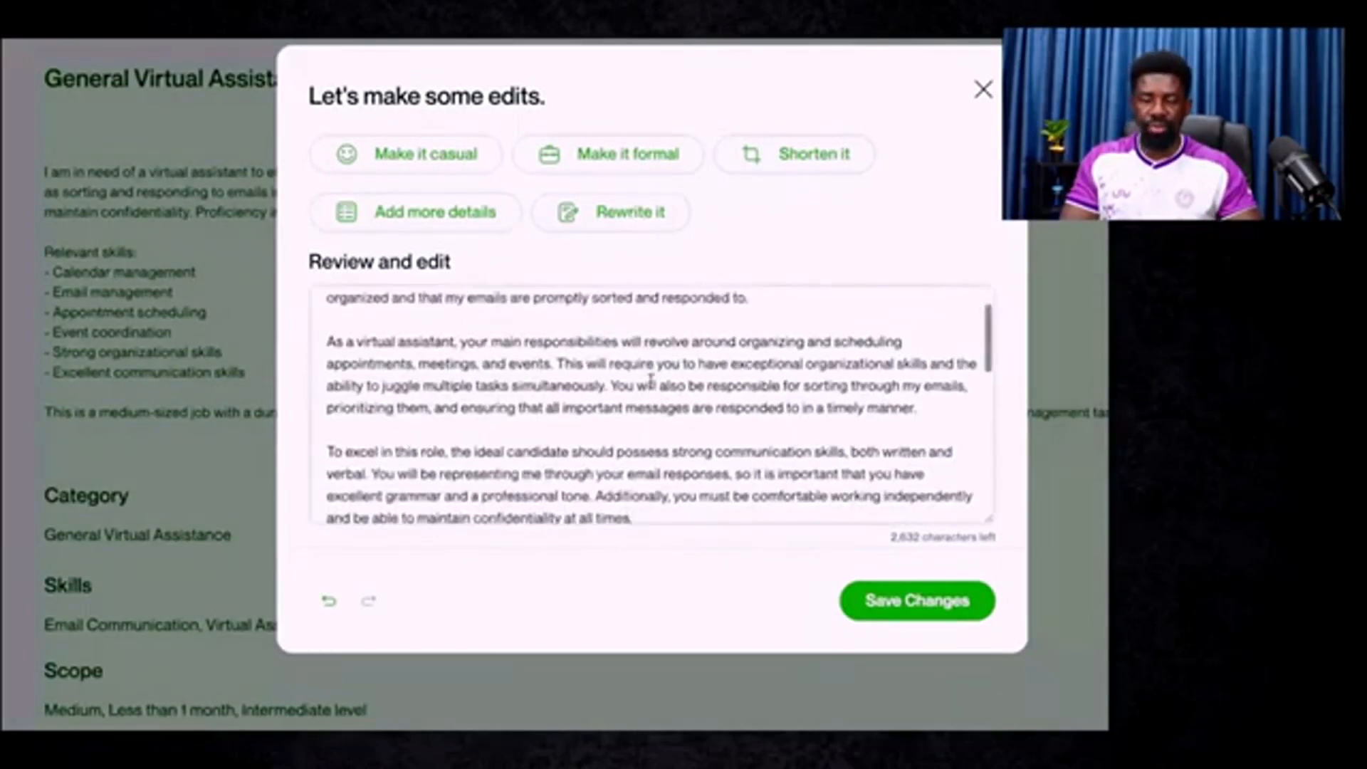
scroll(652, 372, up, 2)
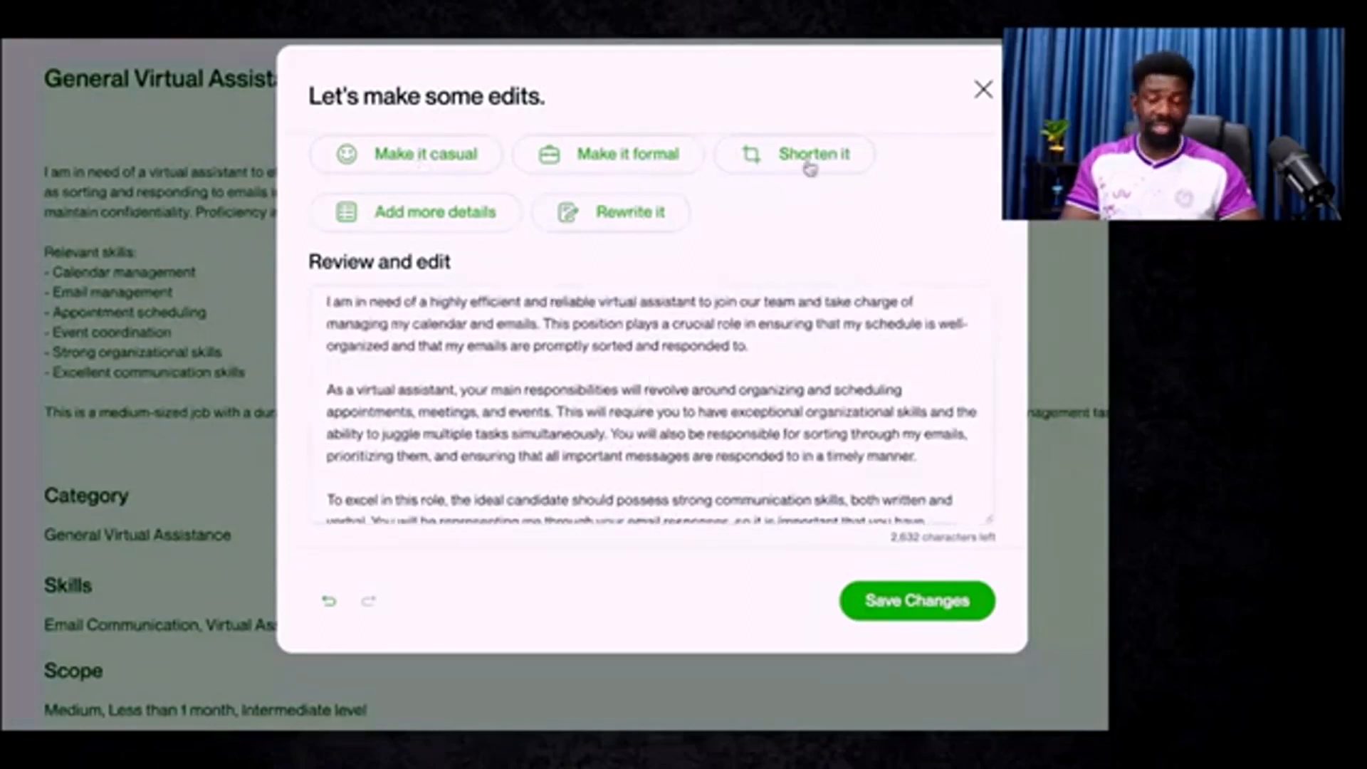
scroll(694, 385, down, 1)
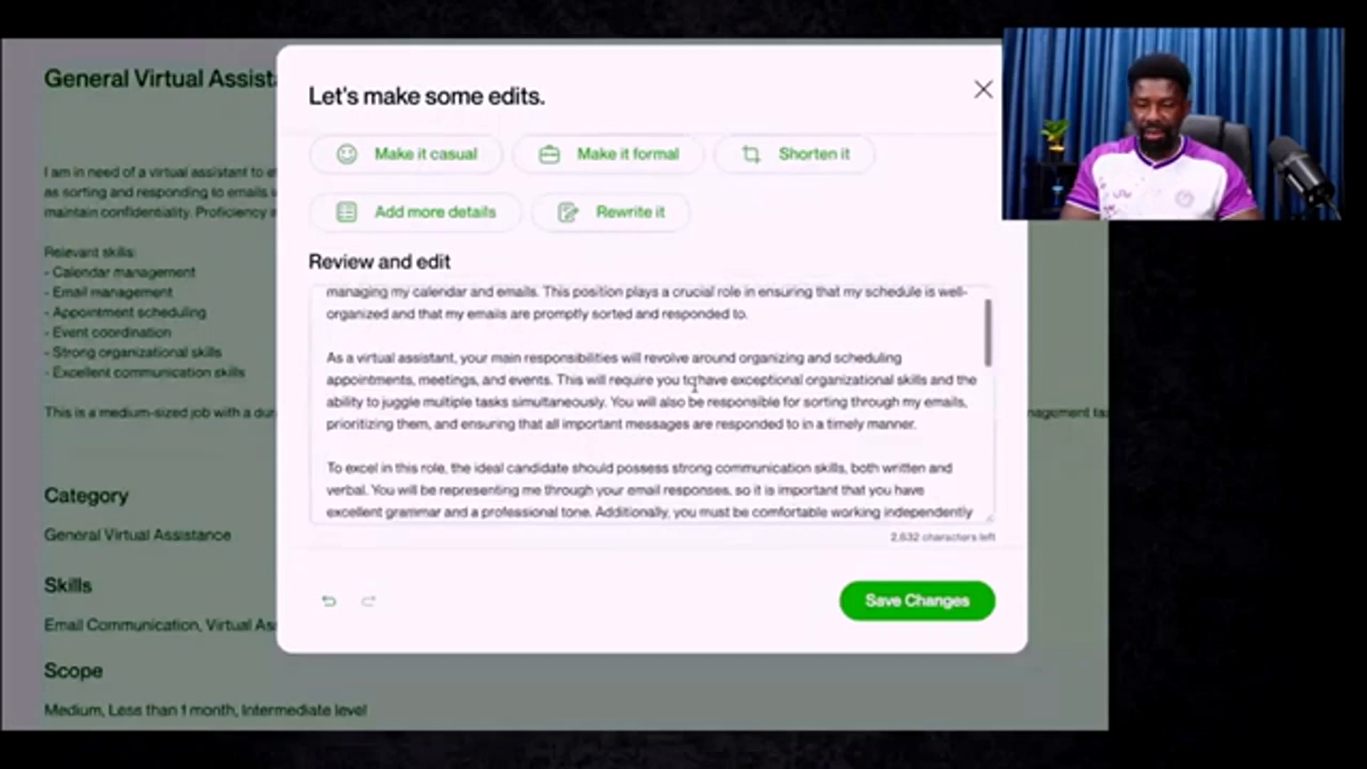
scroll(694, 385, down, 10)
scroll(695, 385, up, 7)
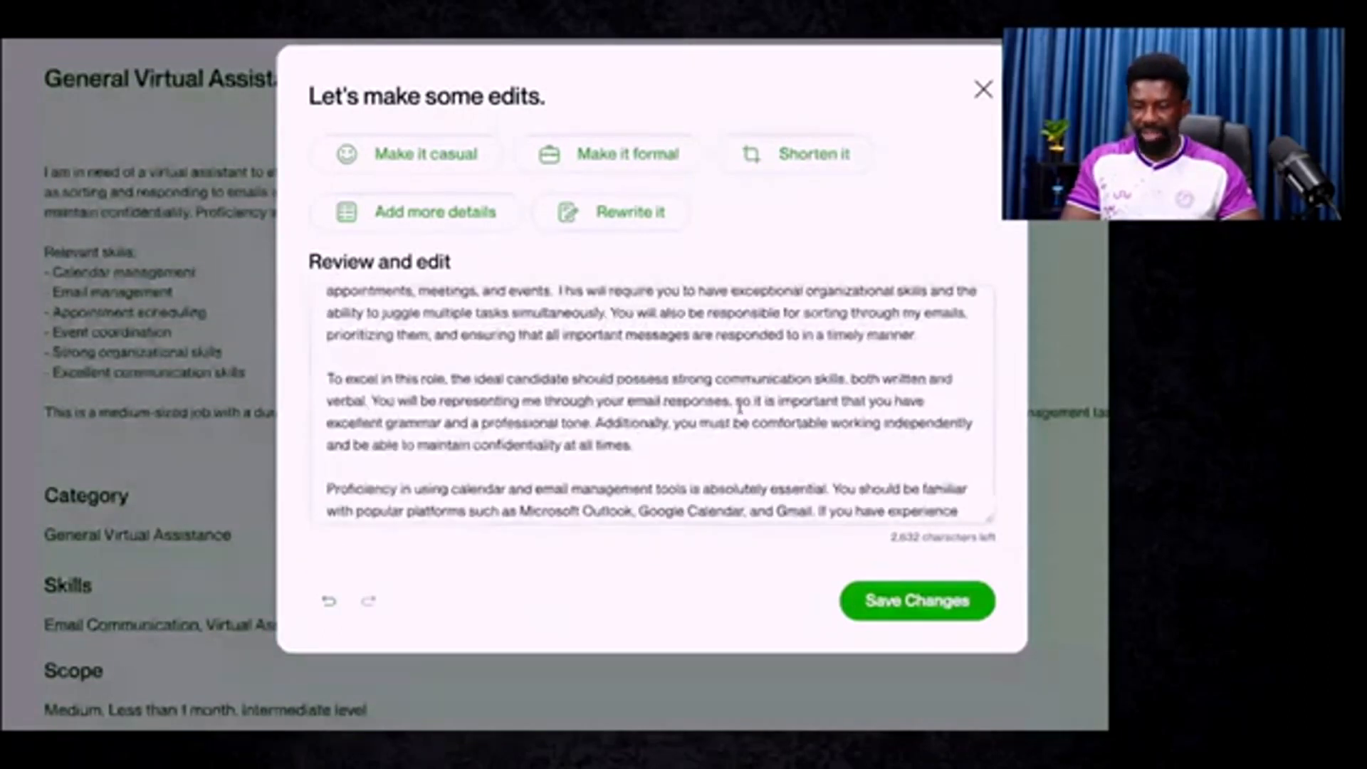
scroll(740, 408, down, 3)
scroll(780, 413, down, 5)
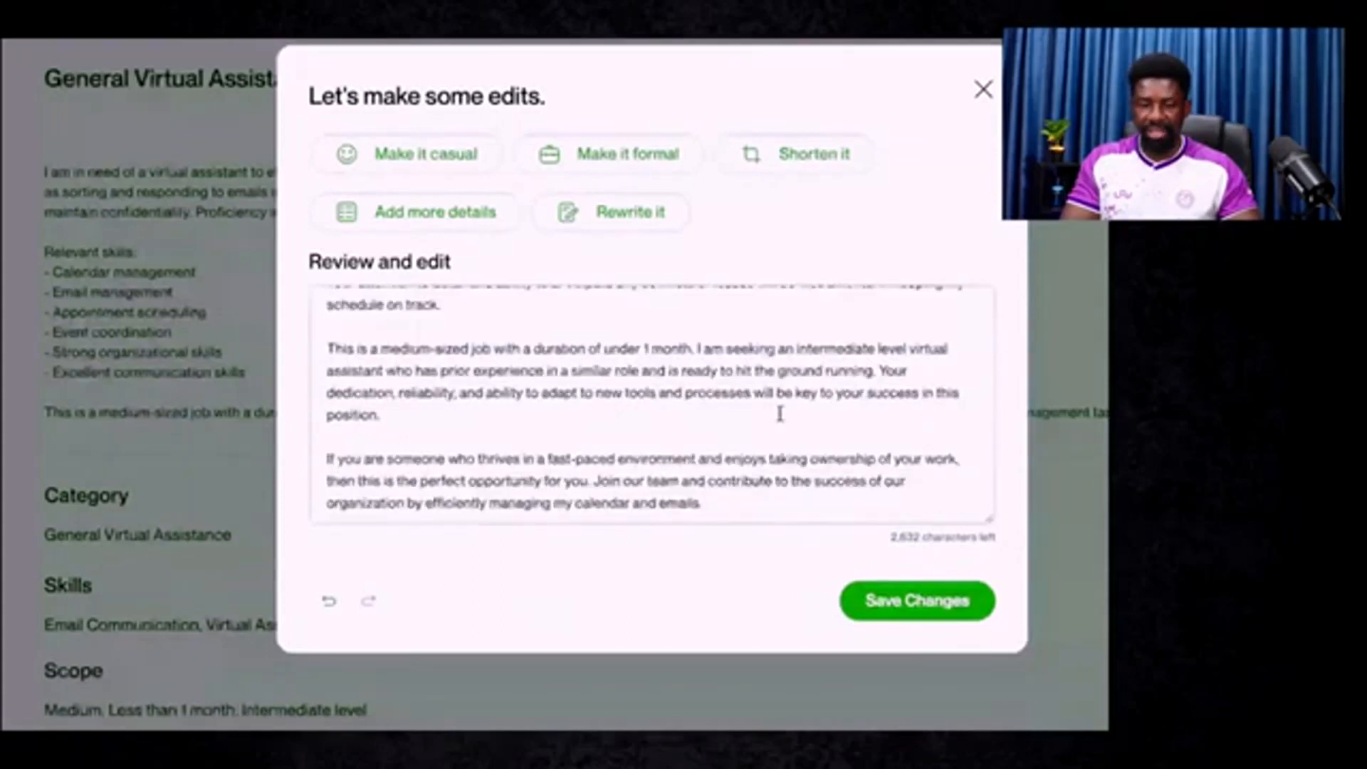
scroll(780, 413, up, 10)
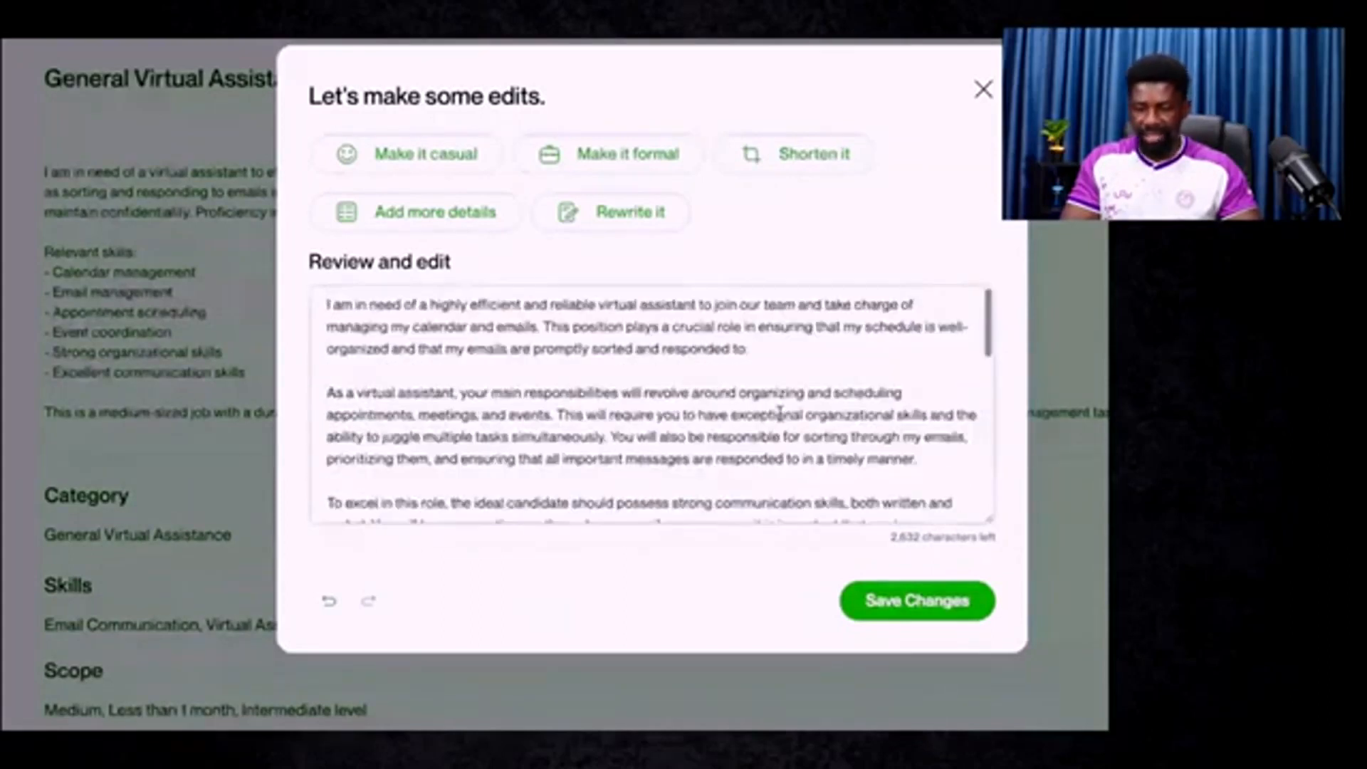
scroll(780, 413, down, 3)
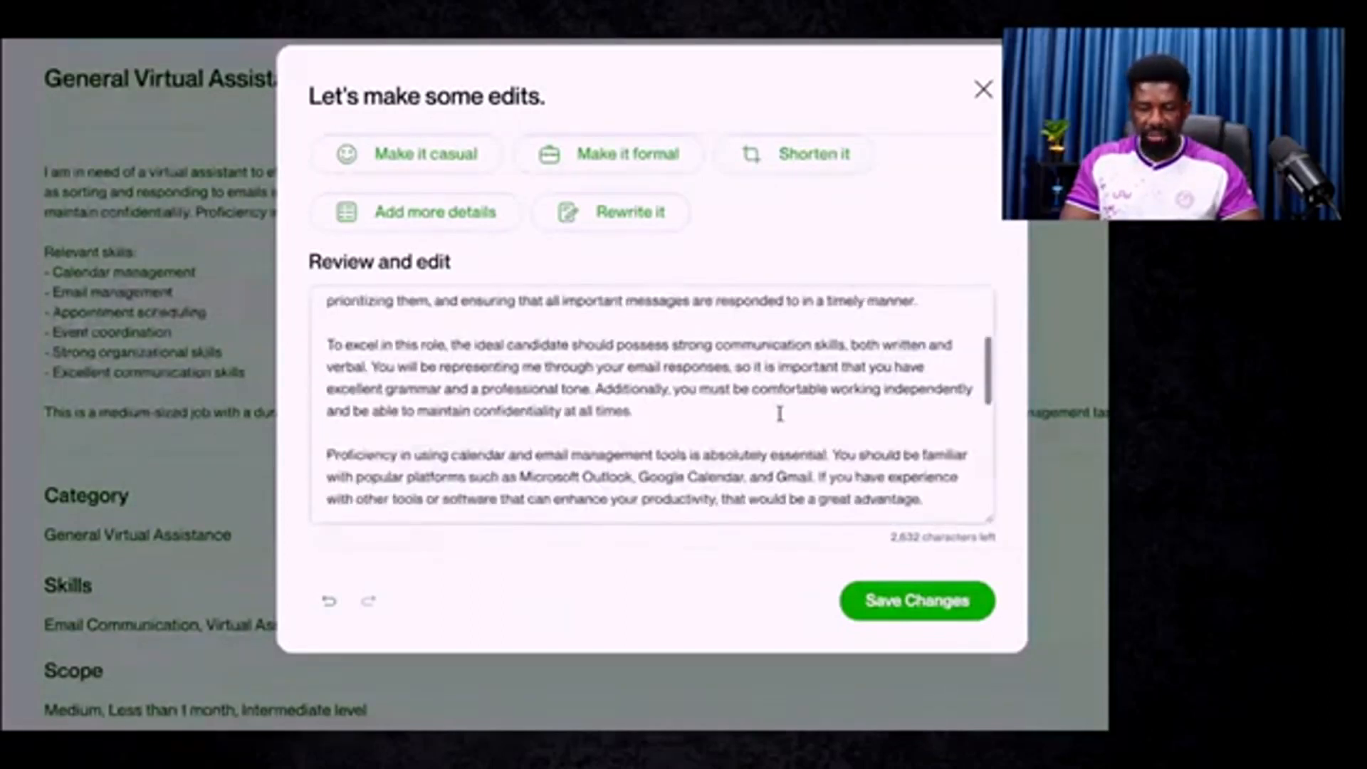
scroll(780, 413, down, 5)
scroll(779, 497, up, 10)
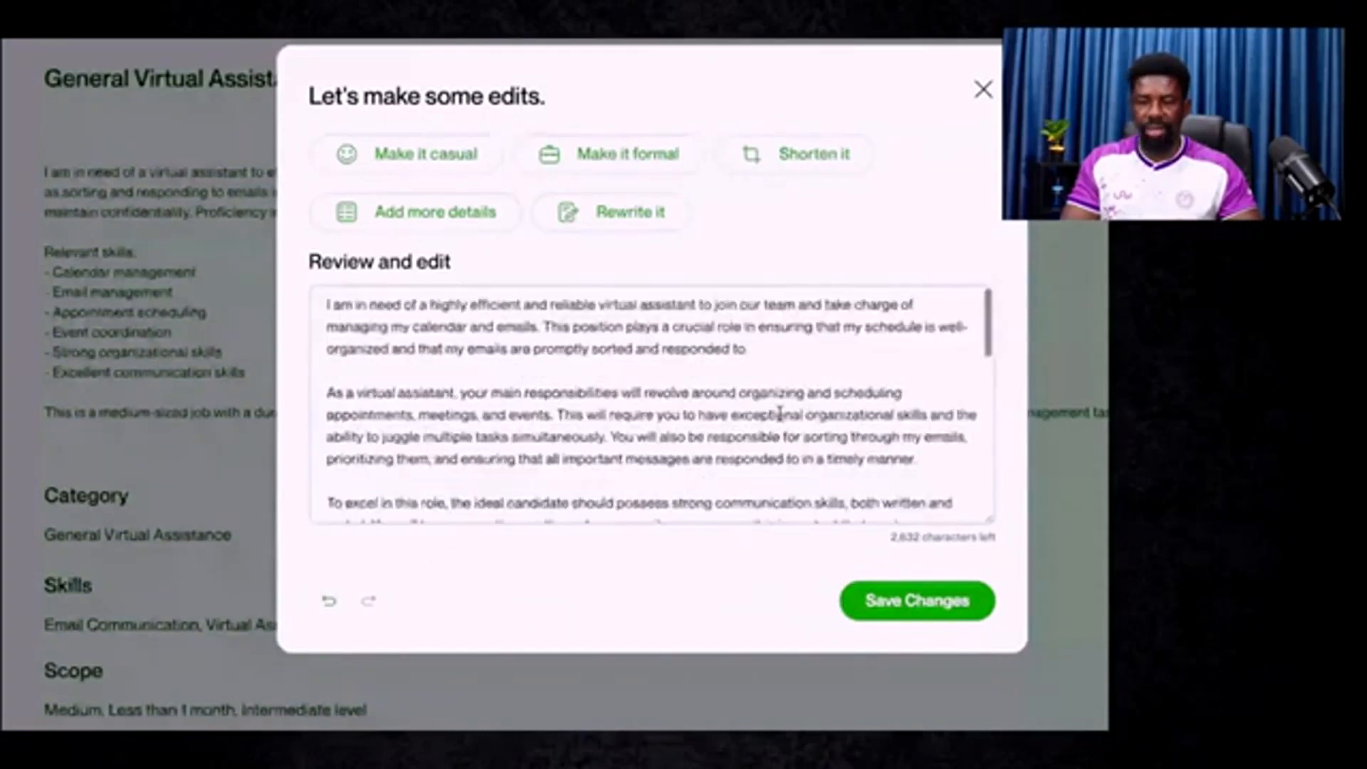
Step: Have the job description rewritten automatically and delete the "Job Description:" heading from the new text
click(626, 226)
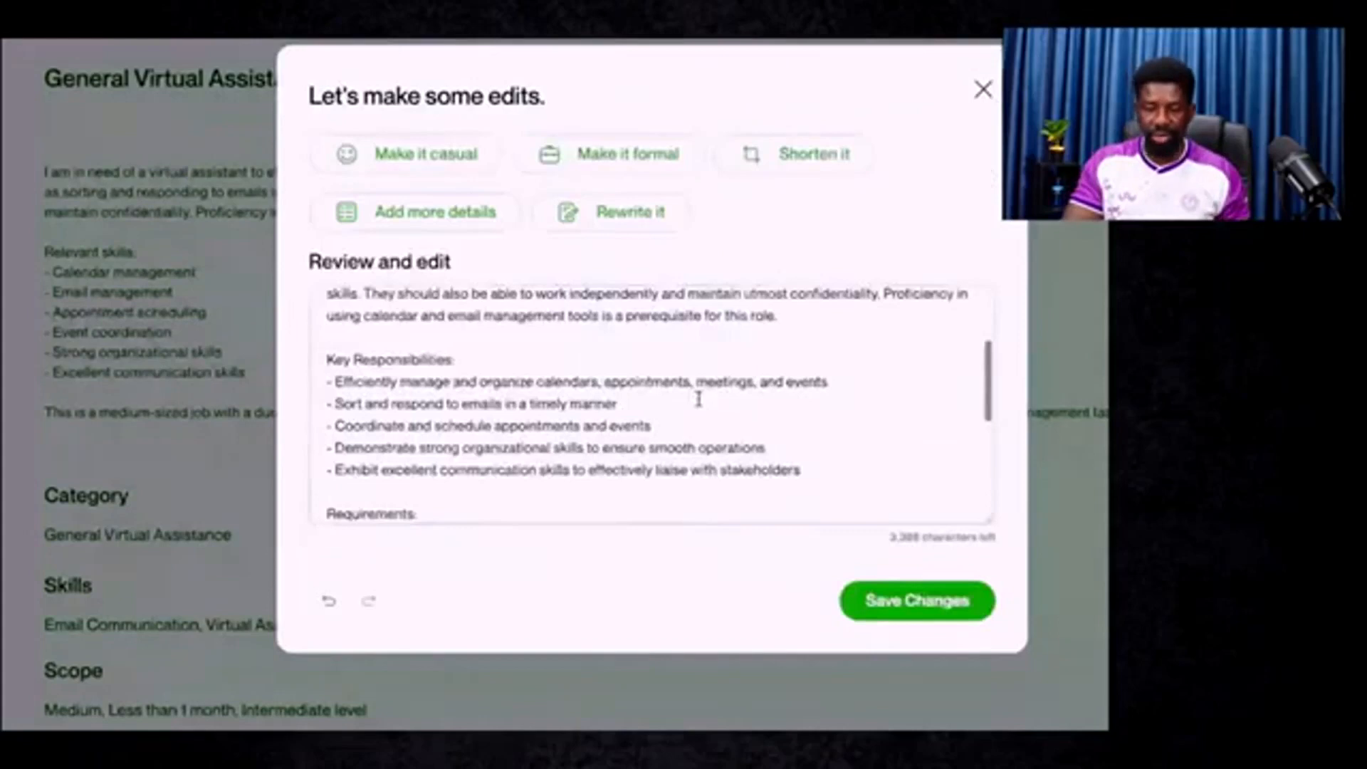
scroll(698, 399, up, 2)
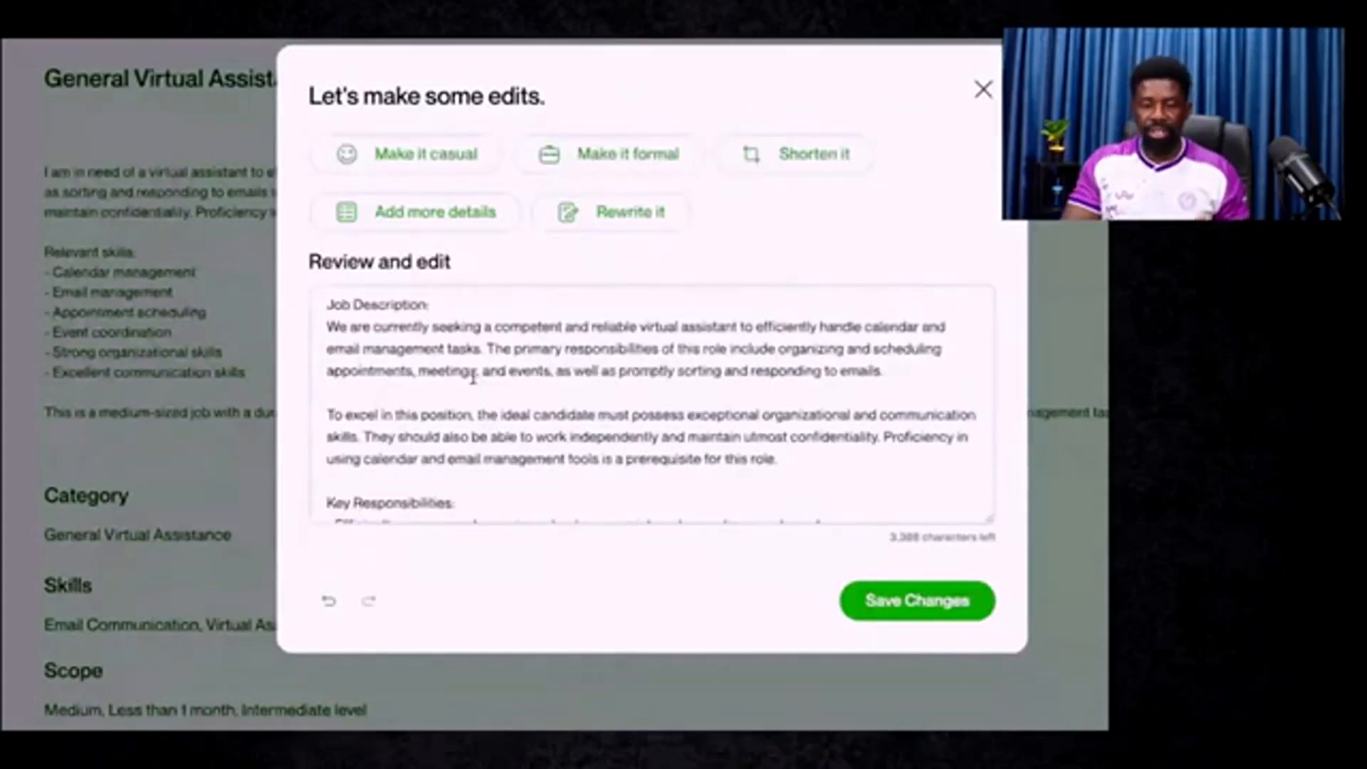
double_click(356, 305)
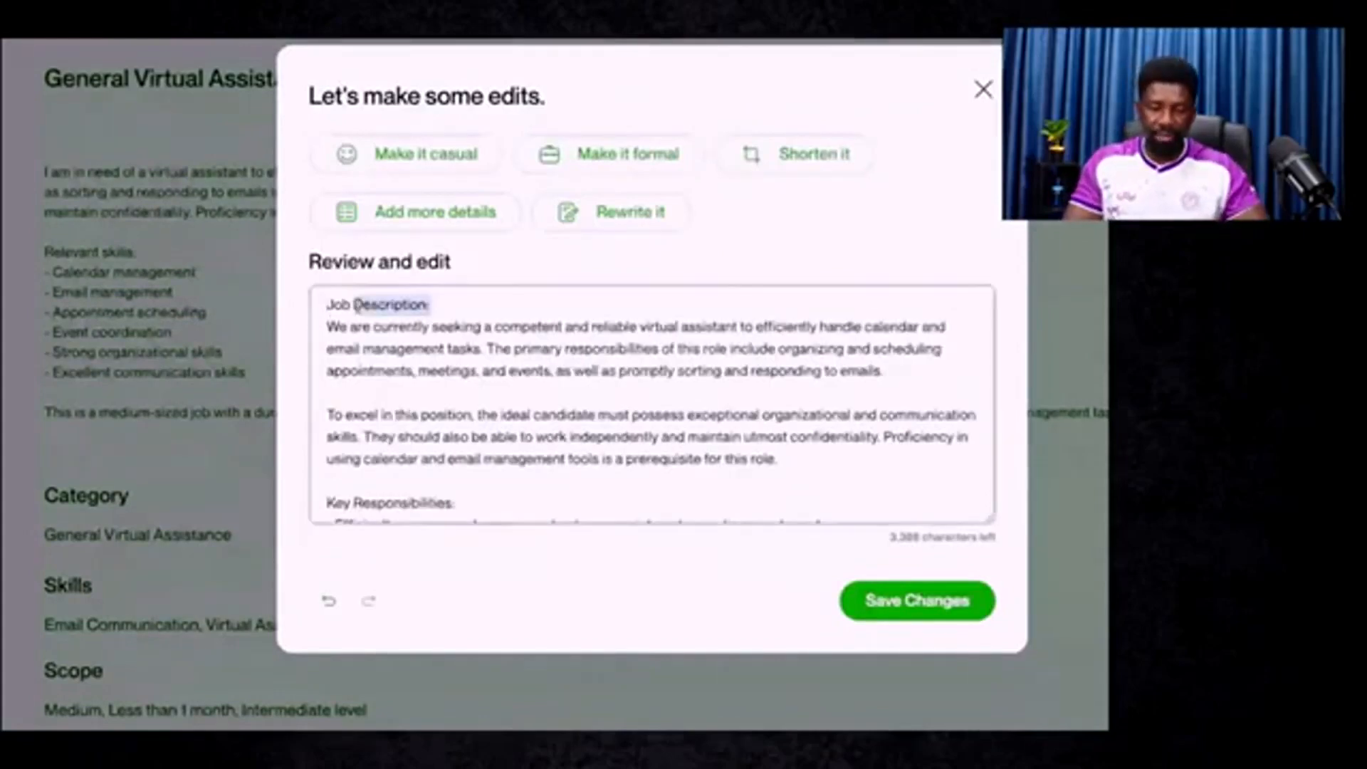
triple_click(356, 304)
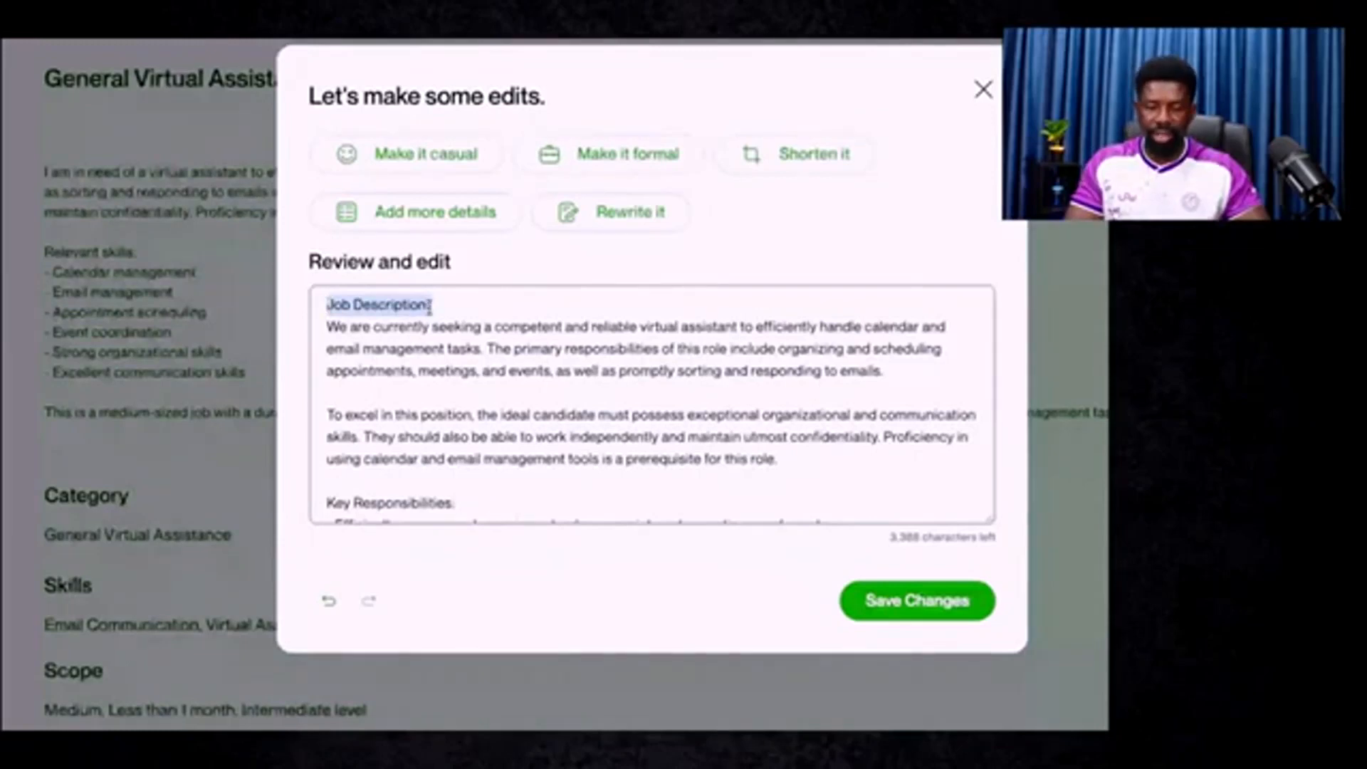
key(BackSpace)
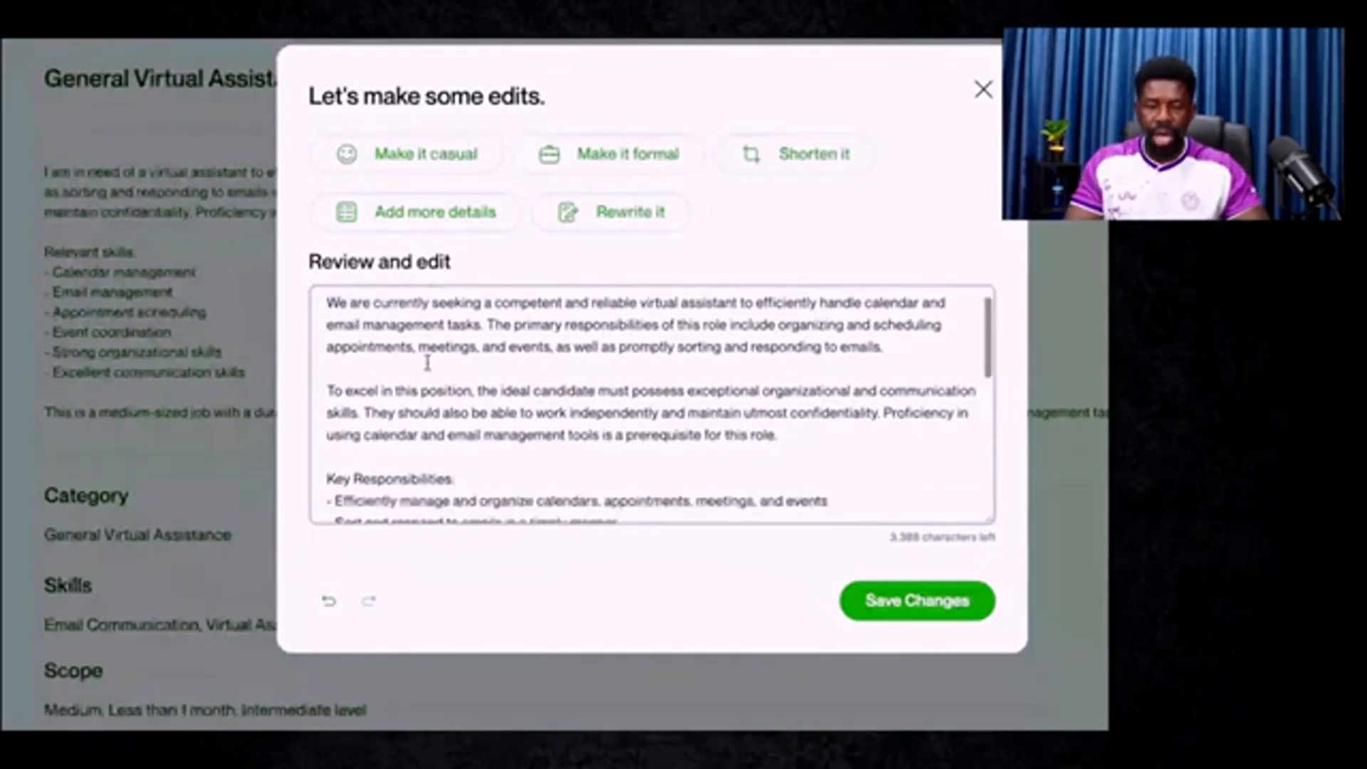
scroll(414, 342, down, 5)
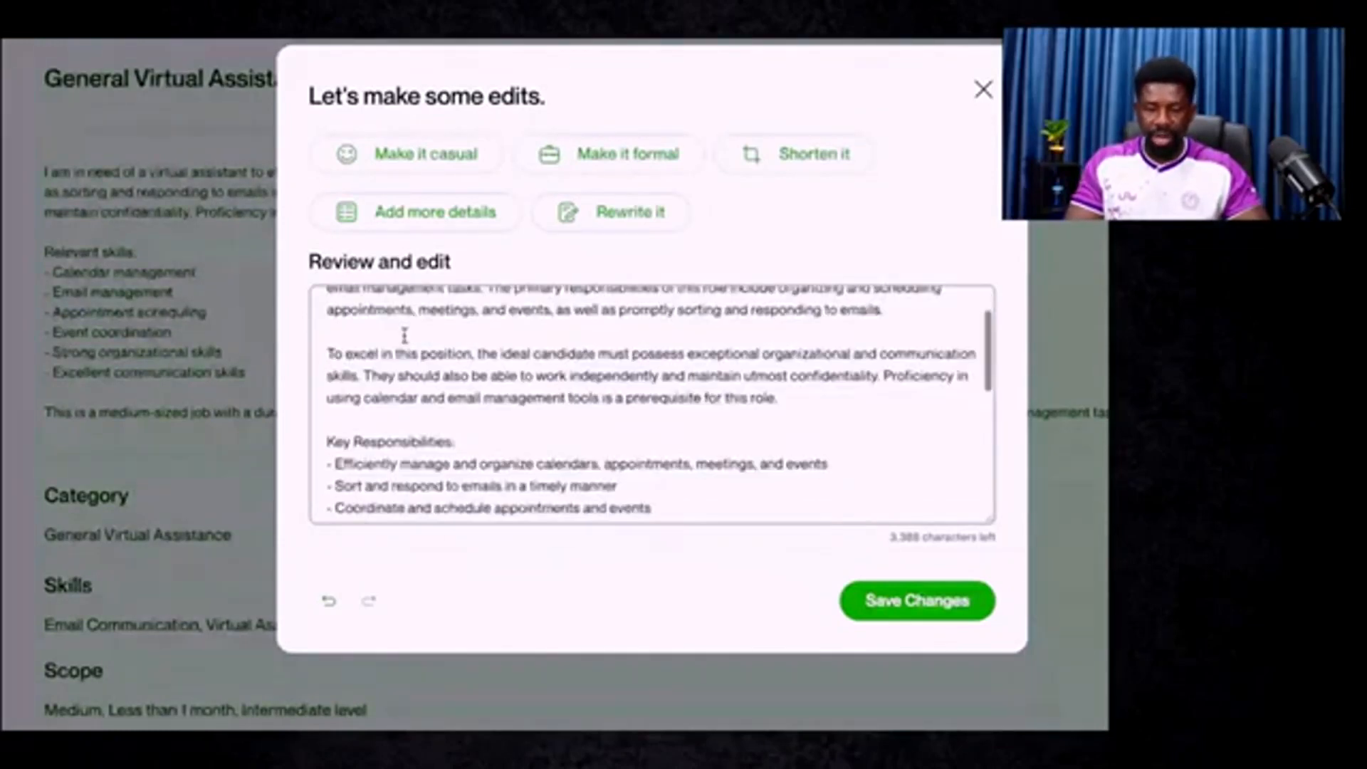
Step: Have the job description shortened automatically, expand it with more details, and save the changes
drag(337, 339, 790, 430)
scroll(791, 431, down, 3)
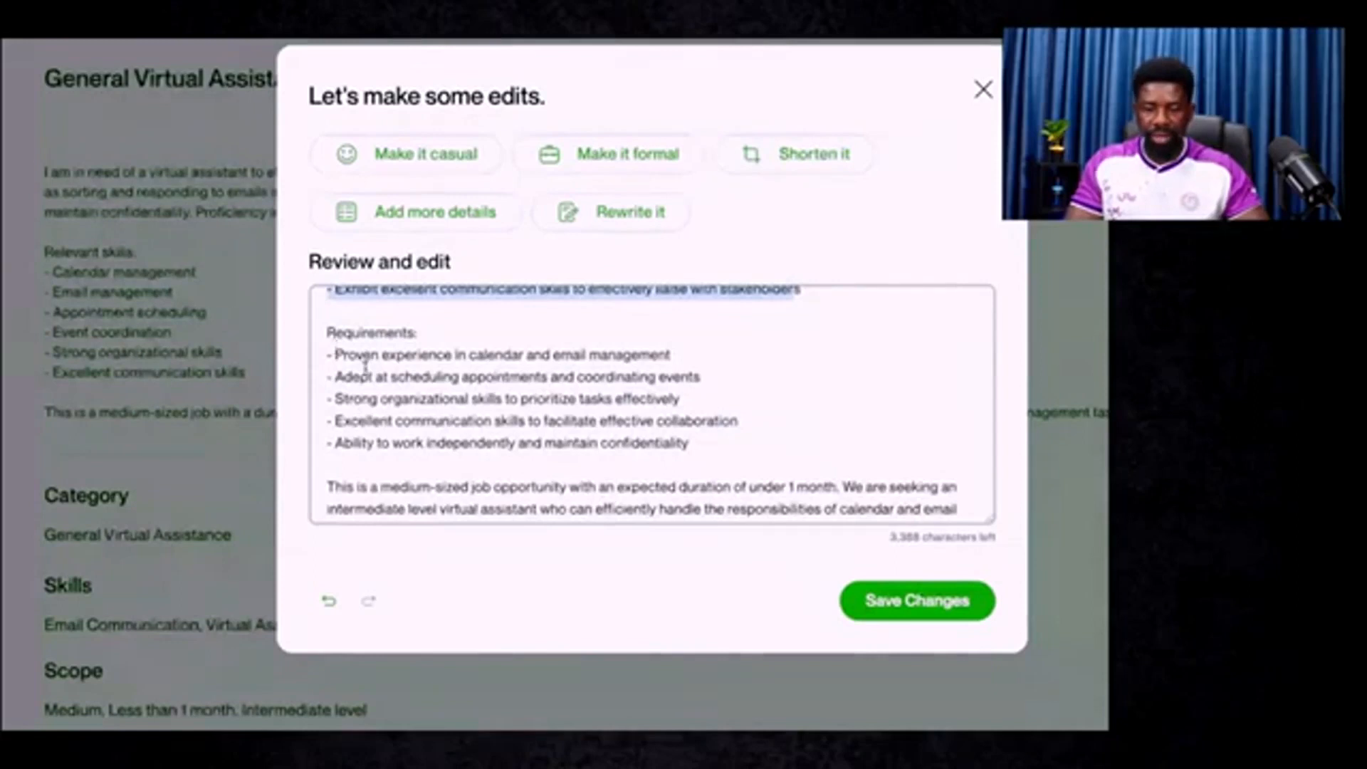
scroll(463, 391, down, 1)
scroll(469, 386, up, 10)
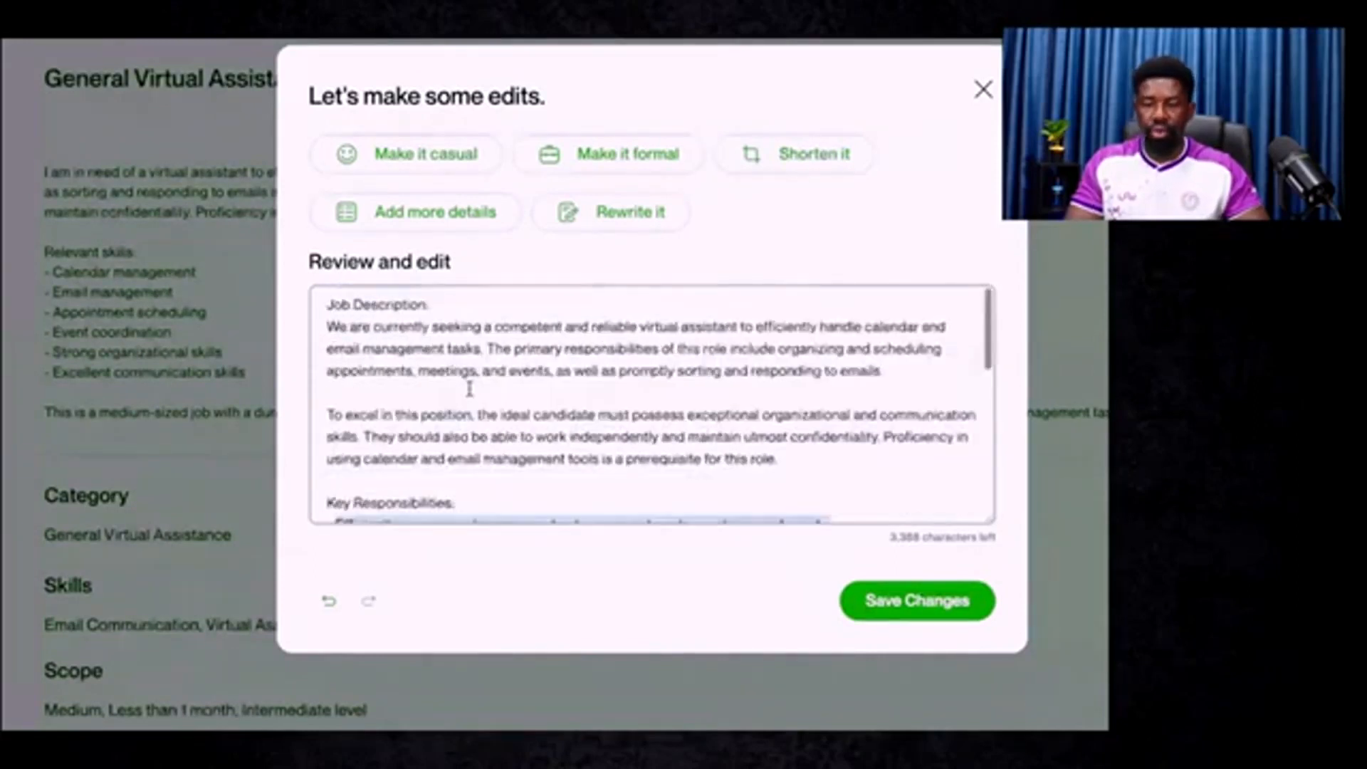
click(803, 163)
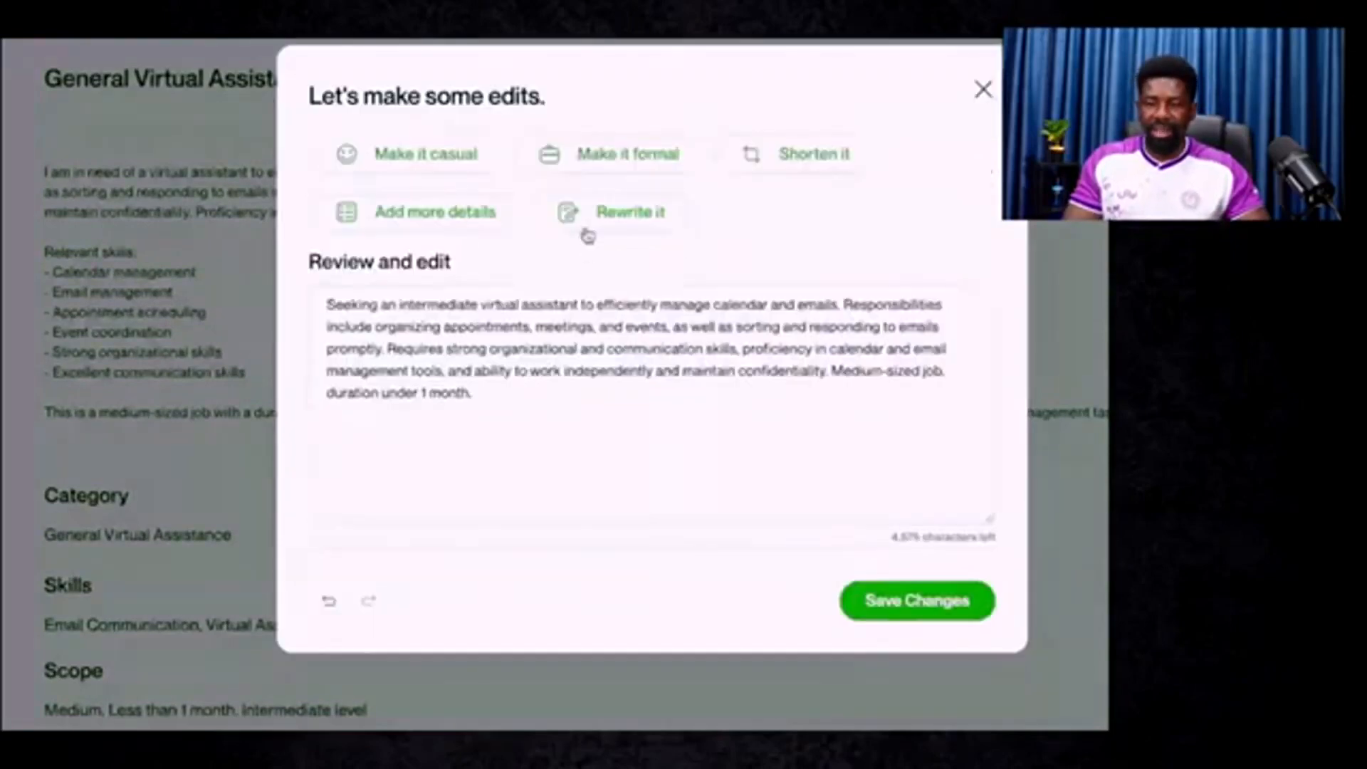
click(437, 212)
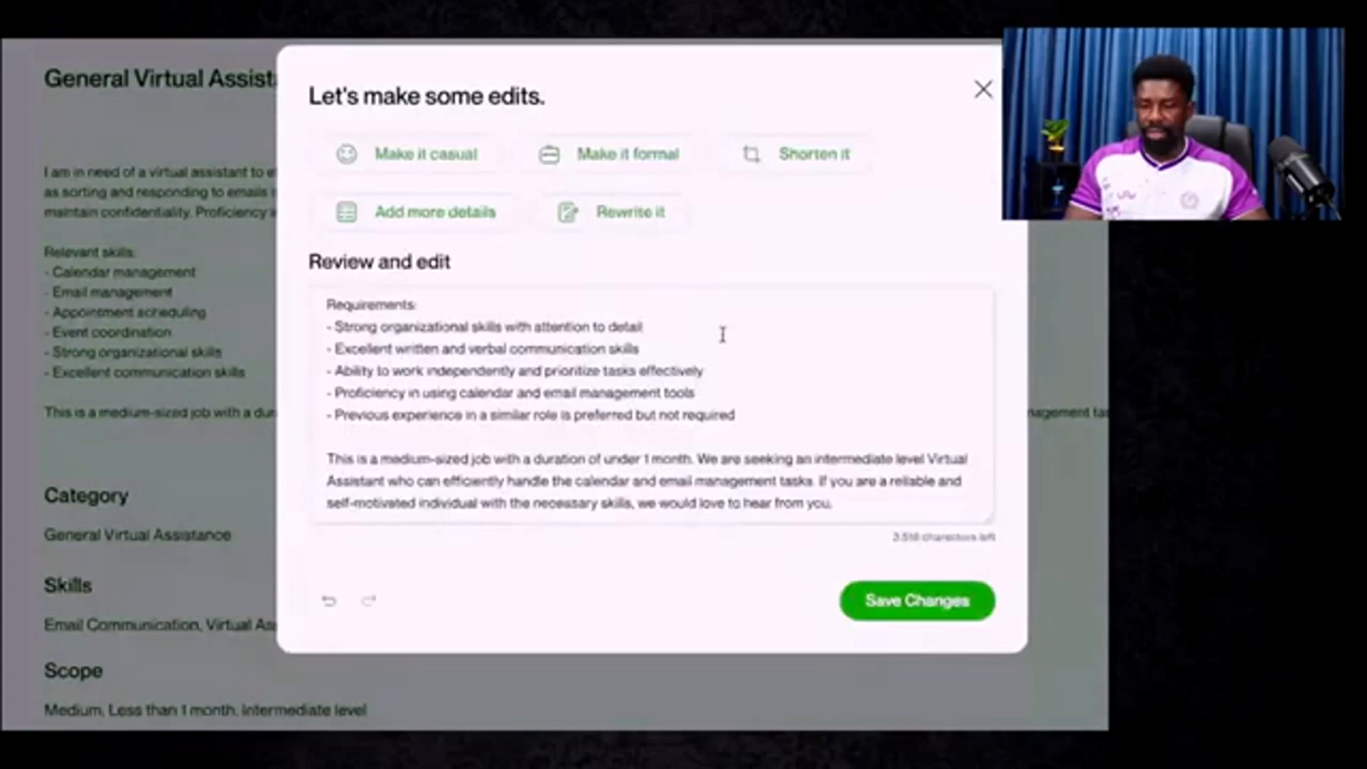
click(918, 600)
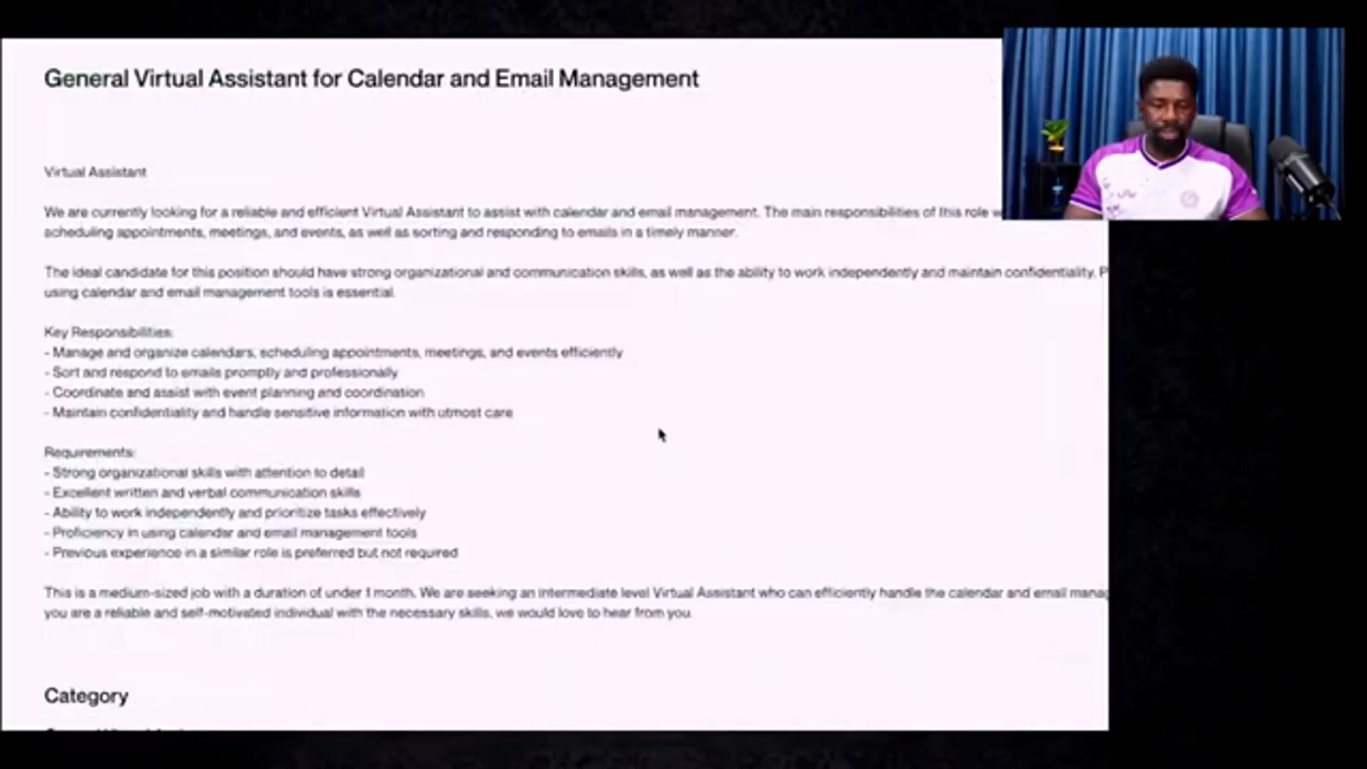
Step: Set the job scope to Large, more than 6 months and Entry level, and save it
scroll(440, 449, down, 6)
scroll(441, 447, up, 5)
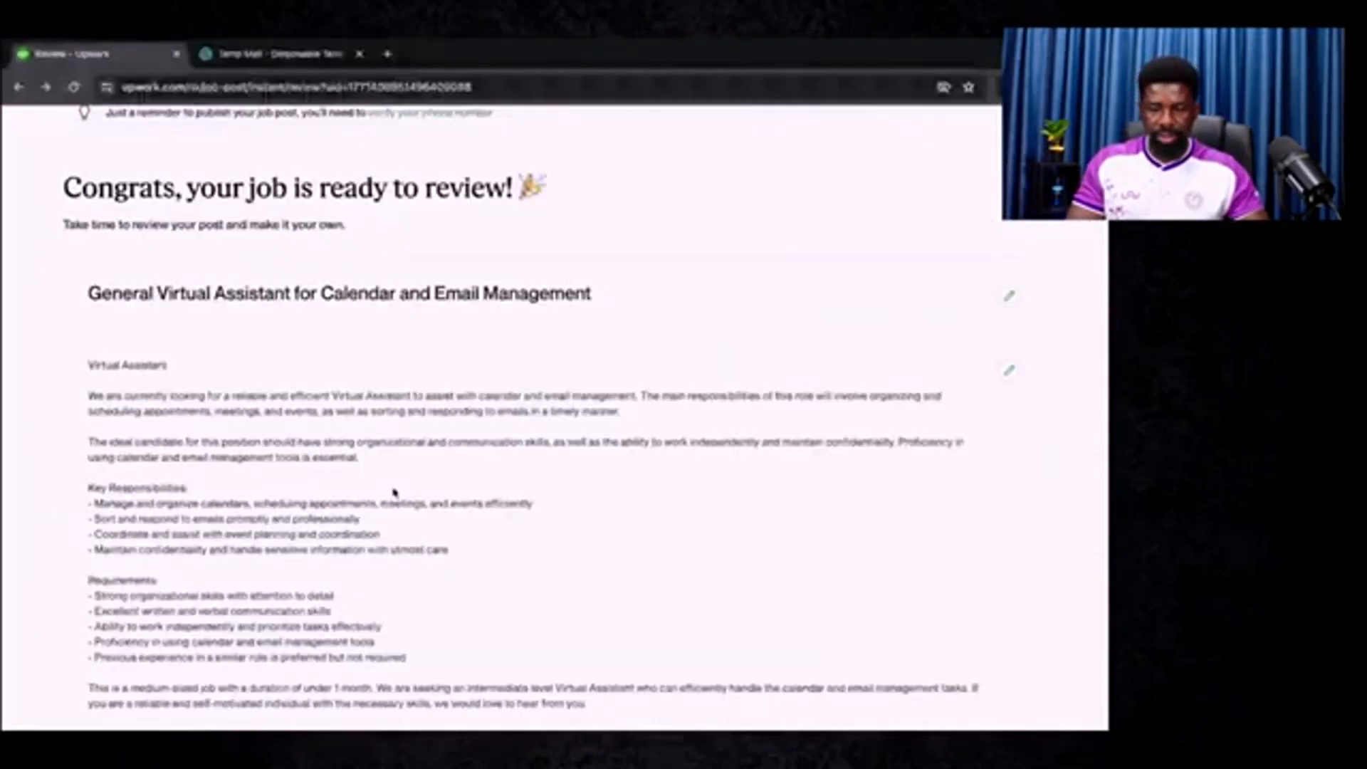
scroll(395, 492, down, 3)
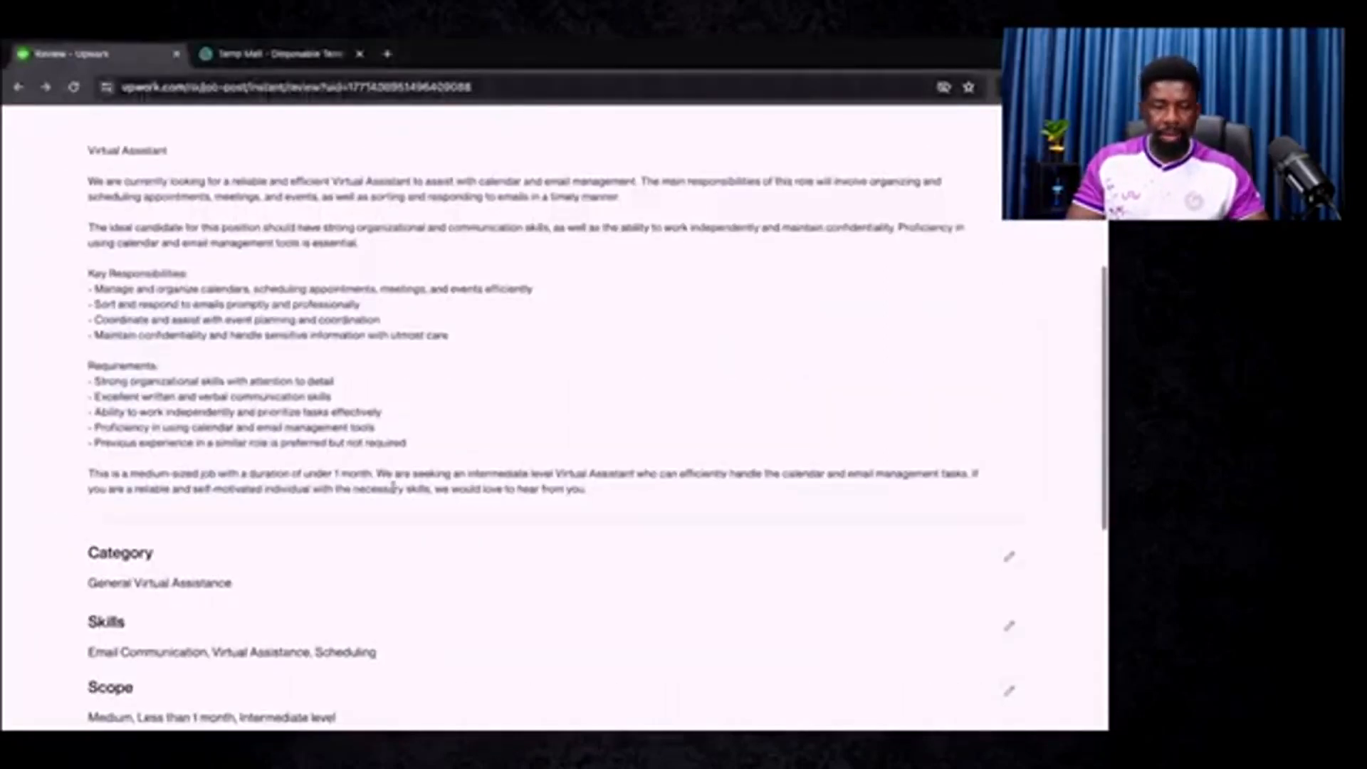
scroll(393, 487, down, 5)
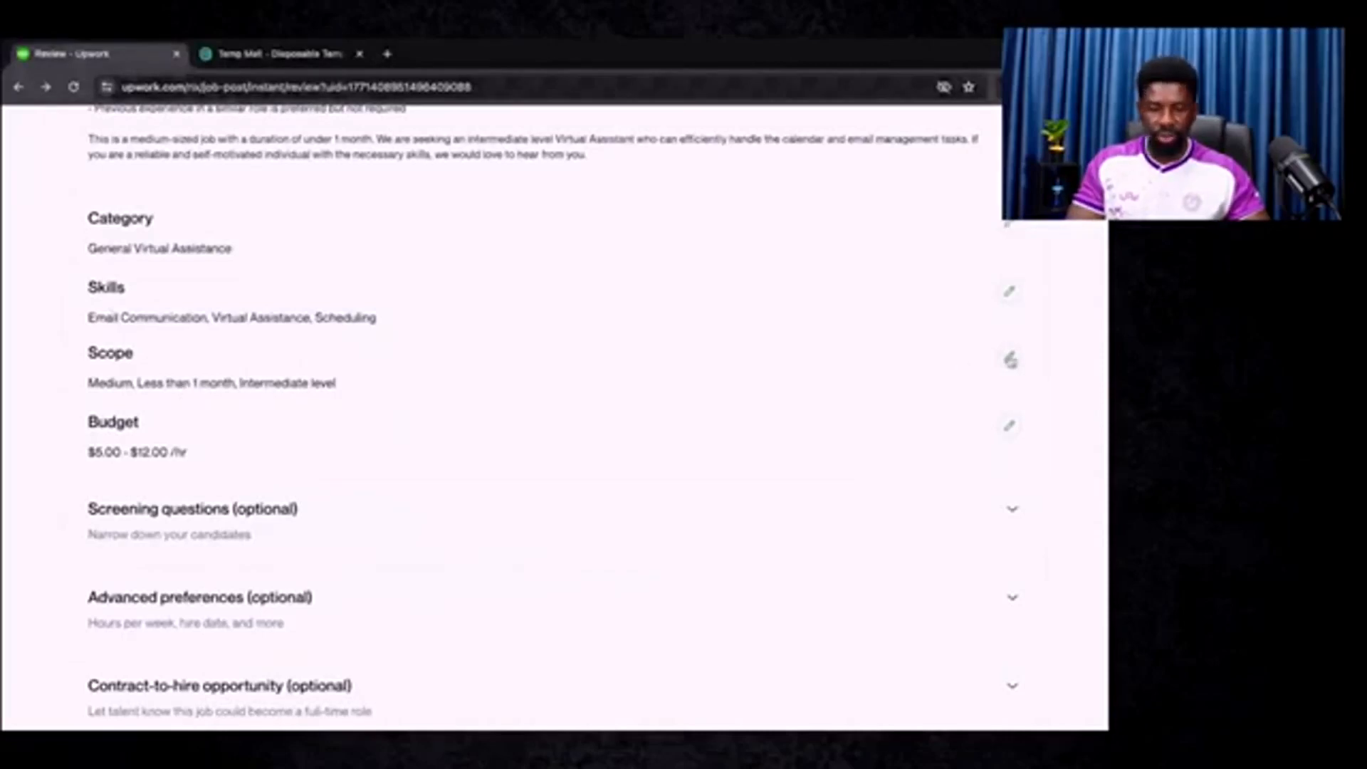
click(1010, 360)
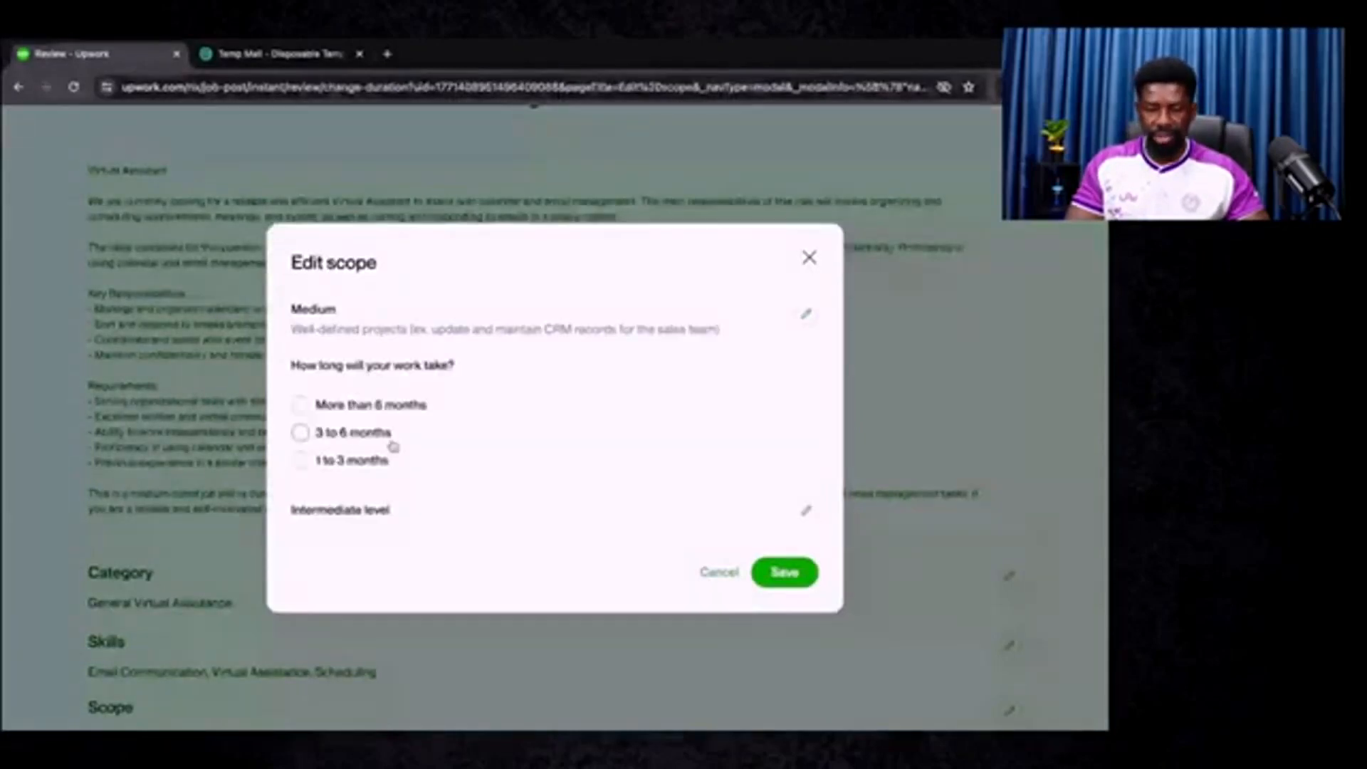
click(300, 405)
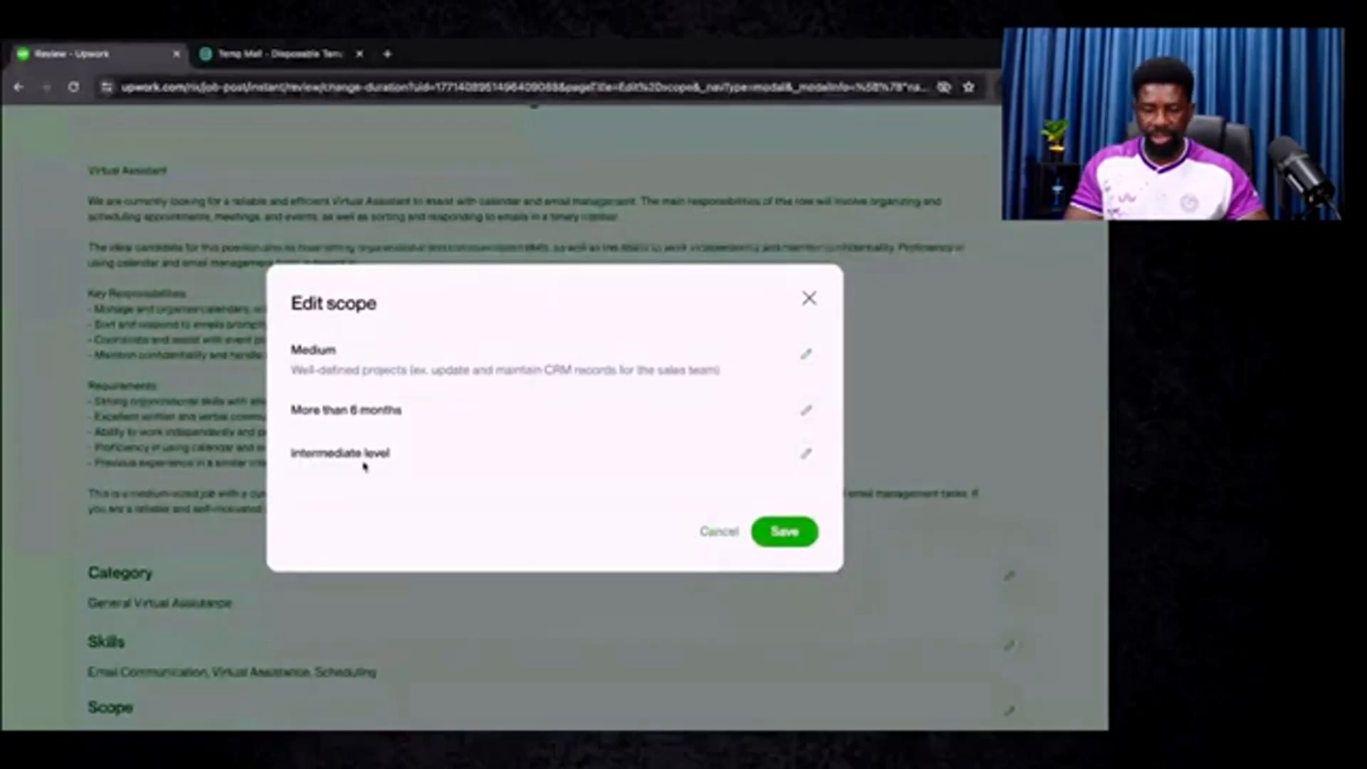
click(805, 461)
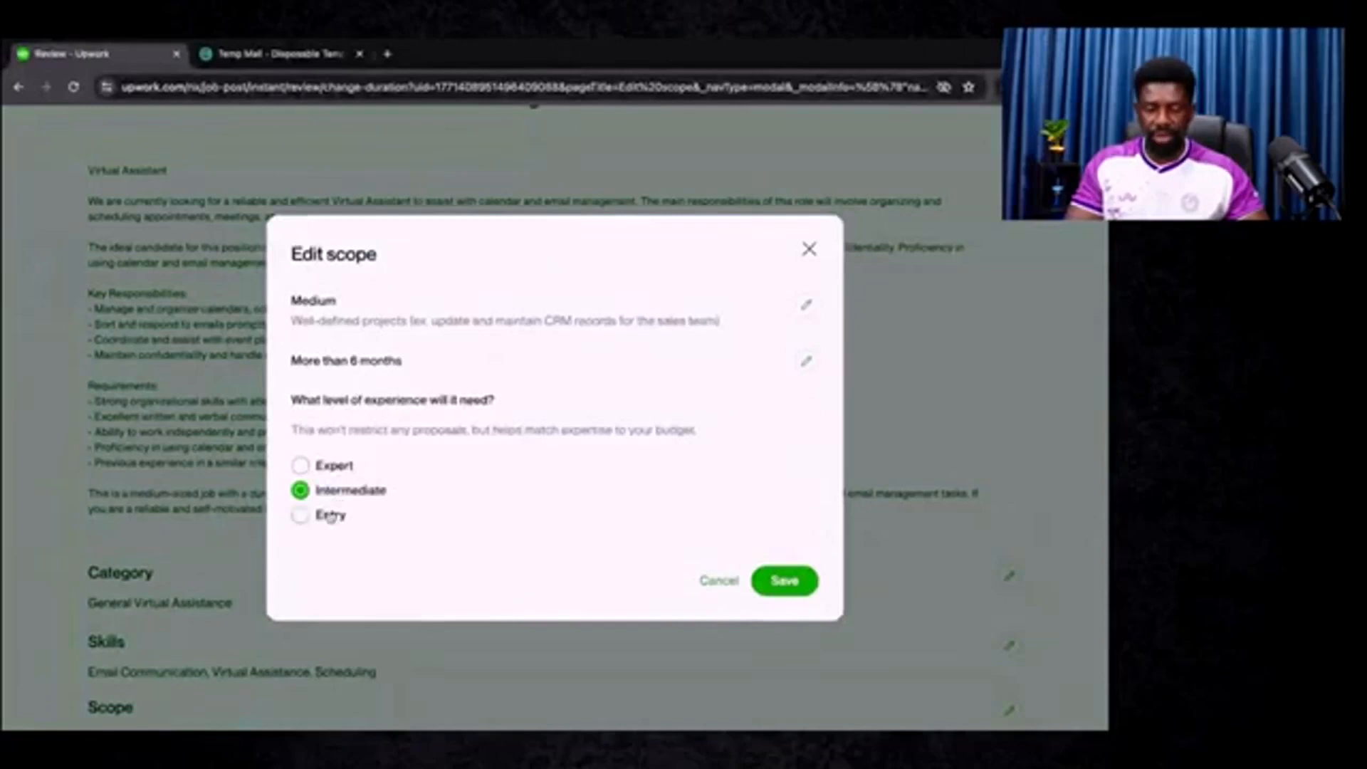
click(300, 515)
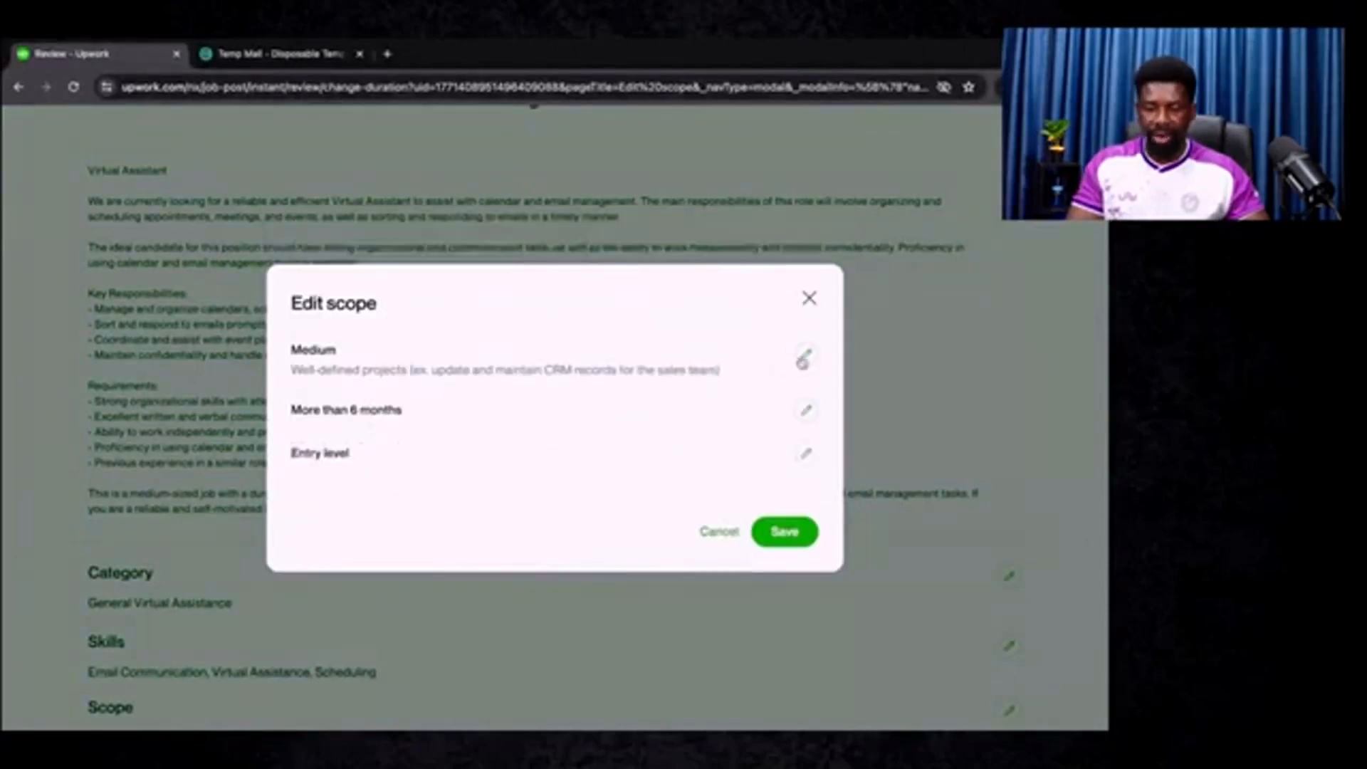
click(805, 354)
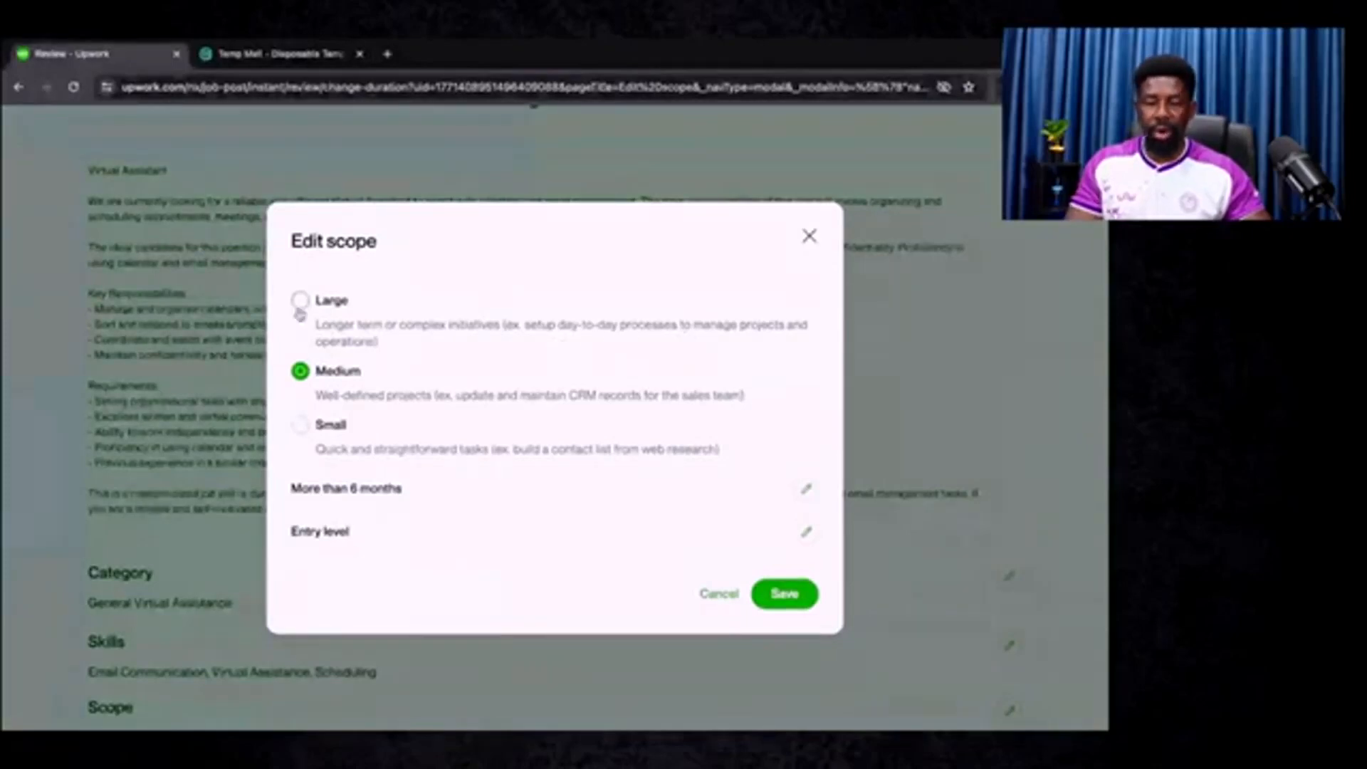
click(301, 306)
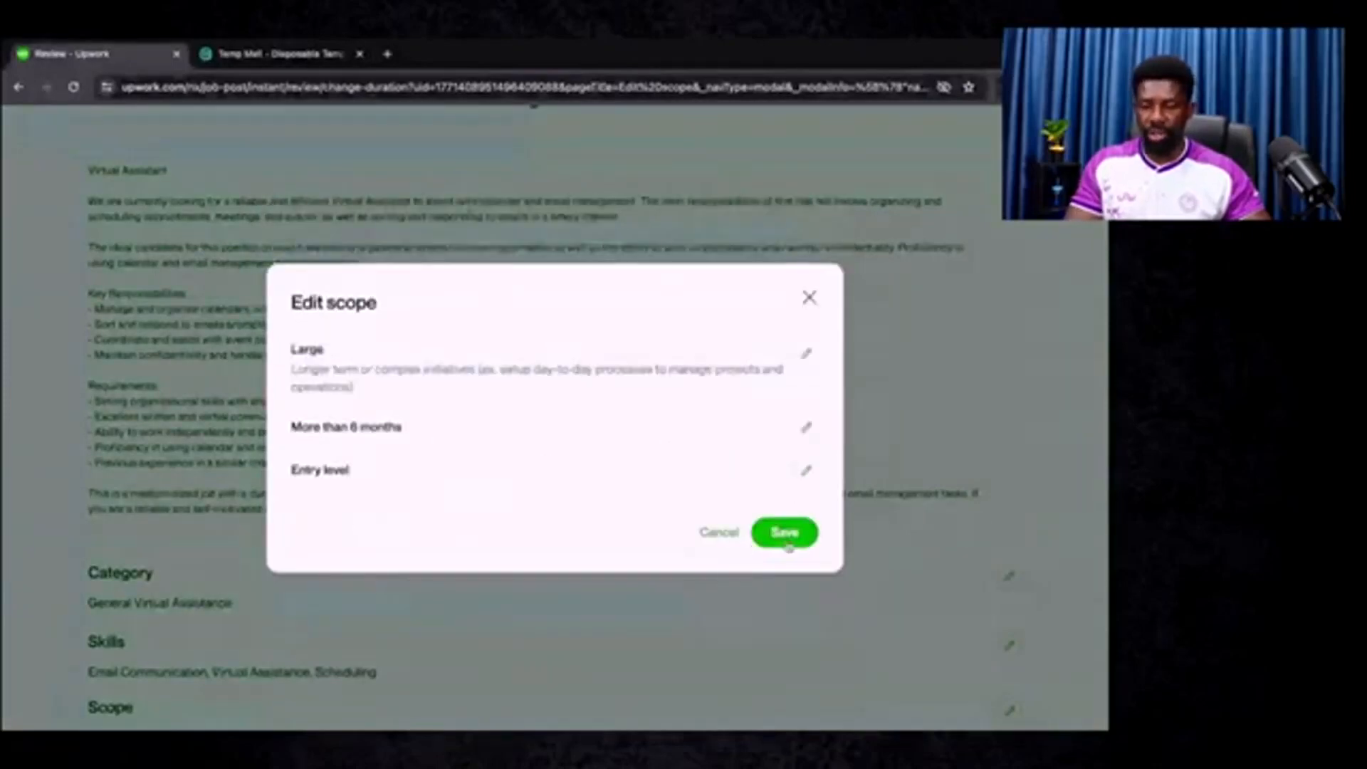
click(787, 541)
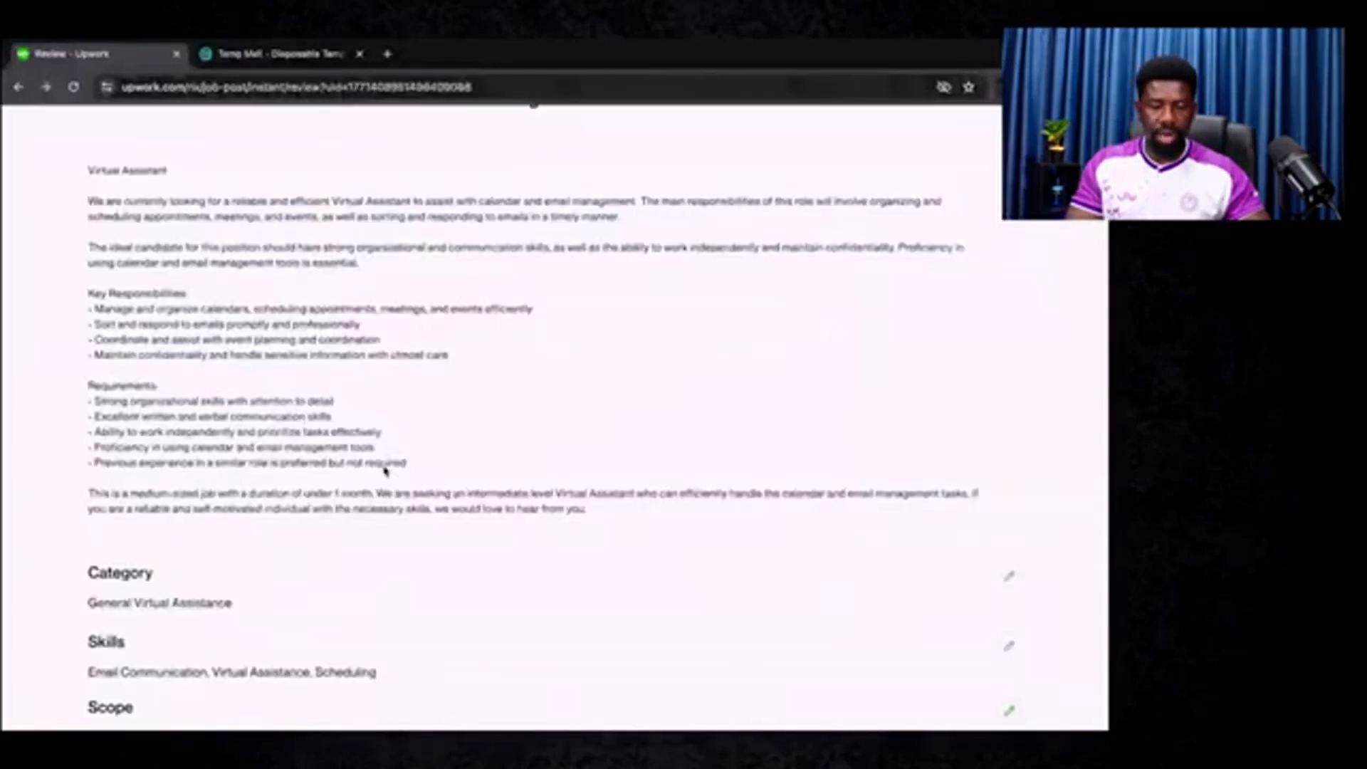
Step: Change the experience level in the job scope to Expert and save it
scroll(368, 468, down, 3)
scroll(366, 464, down, 2)
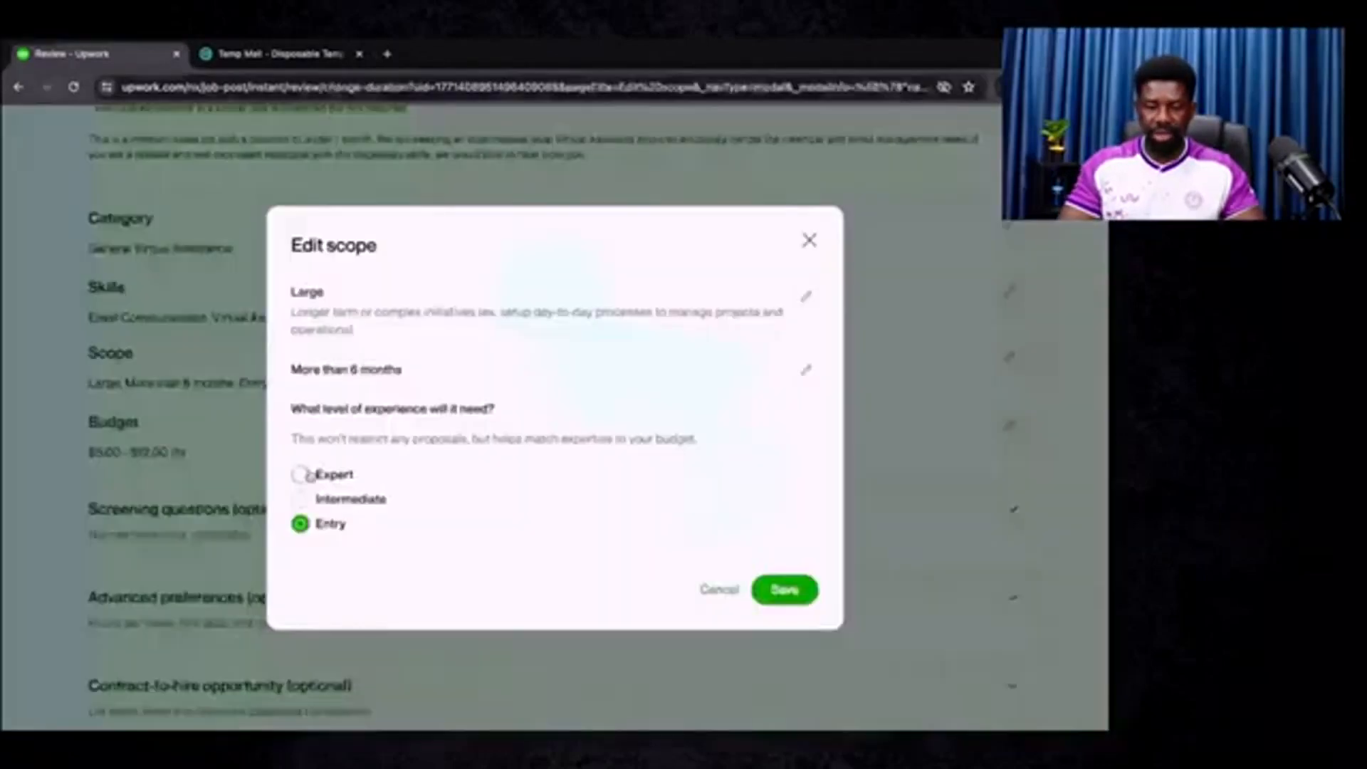
click(308, 476)
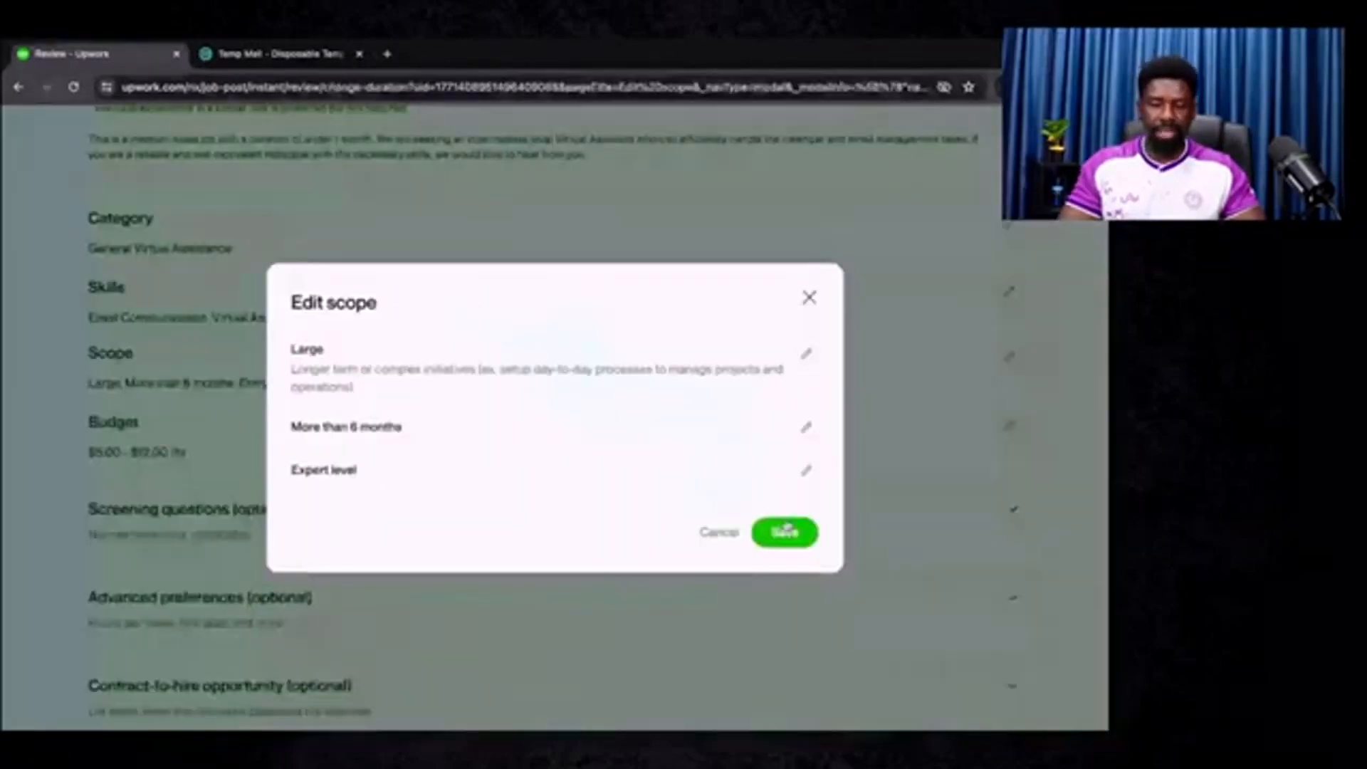
click(786, 532)
Step: Open the budget for editing and set the lower limit of the hourly rate to $12
scroll(737, 397, down, 1)
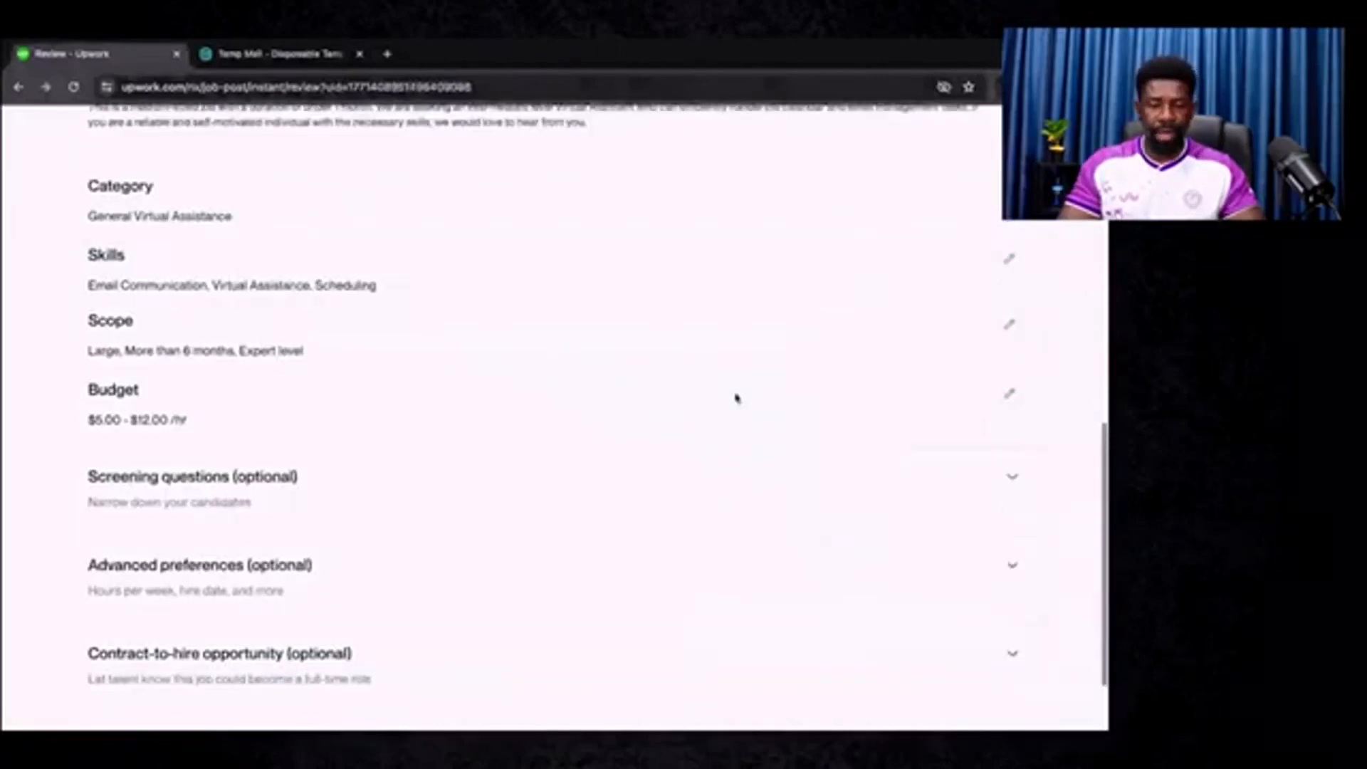
scroll(737, 397, down, 2)
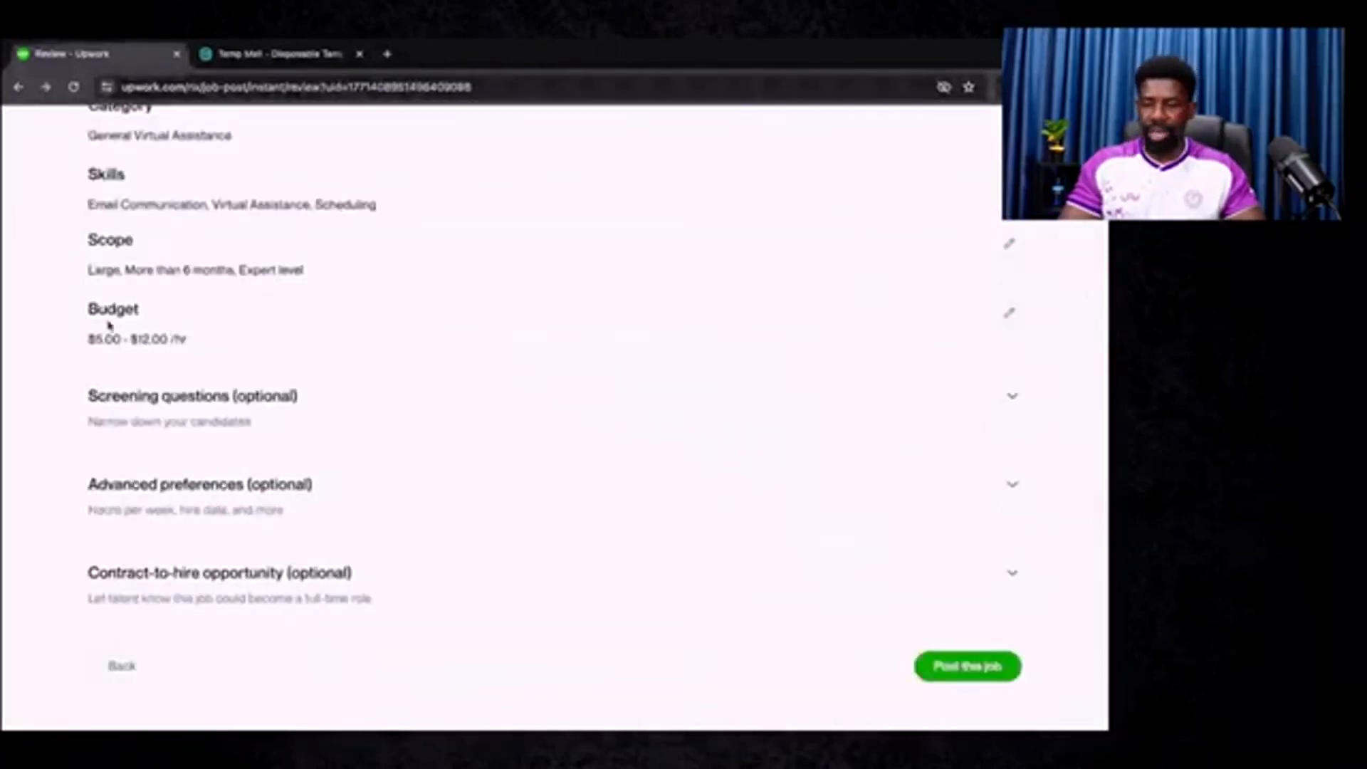
click(1010, 316)
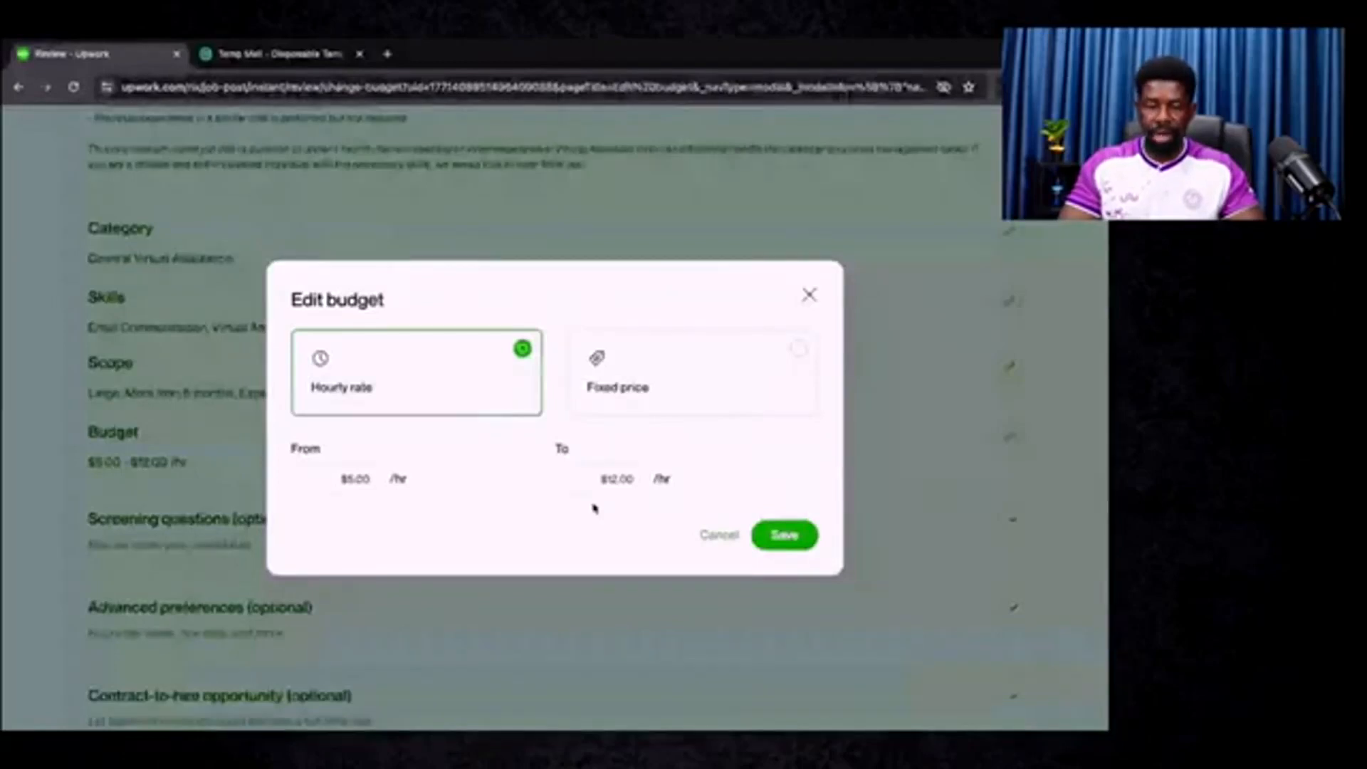
click(366, 479)
key(Return)
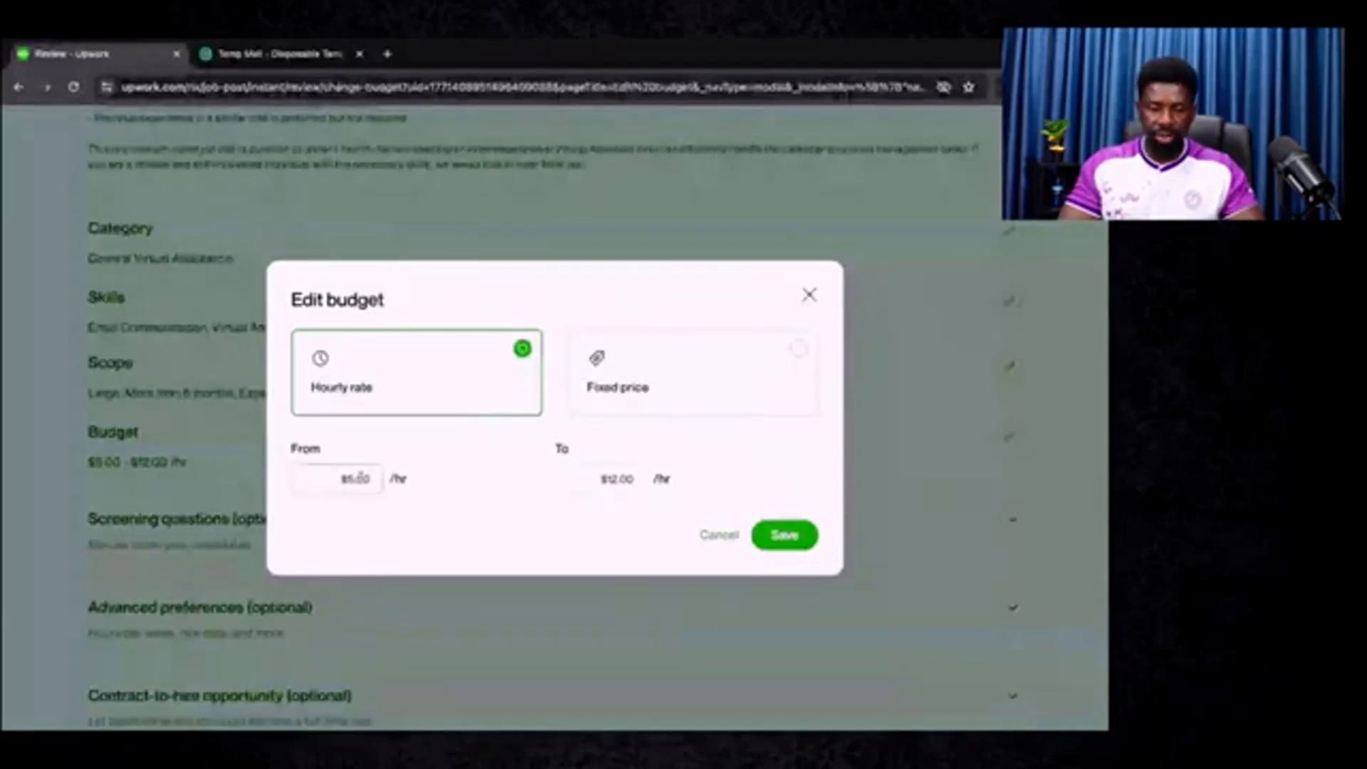
click(358, 477)
key(BackSpace)
text(1)
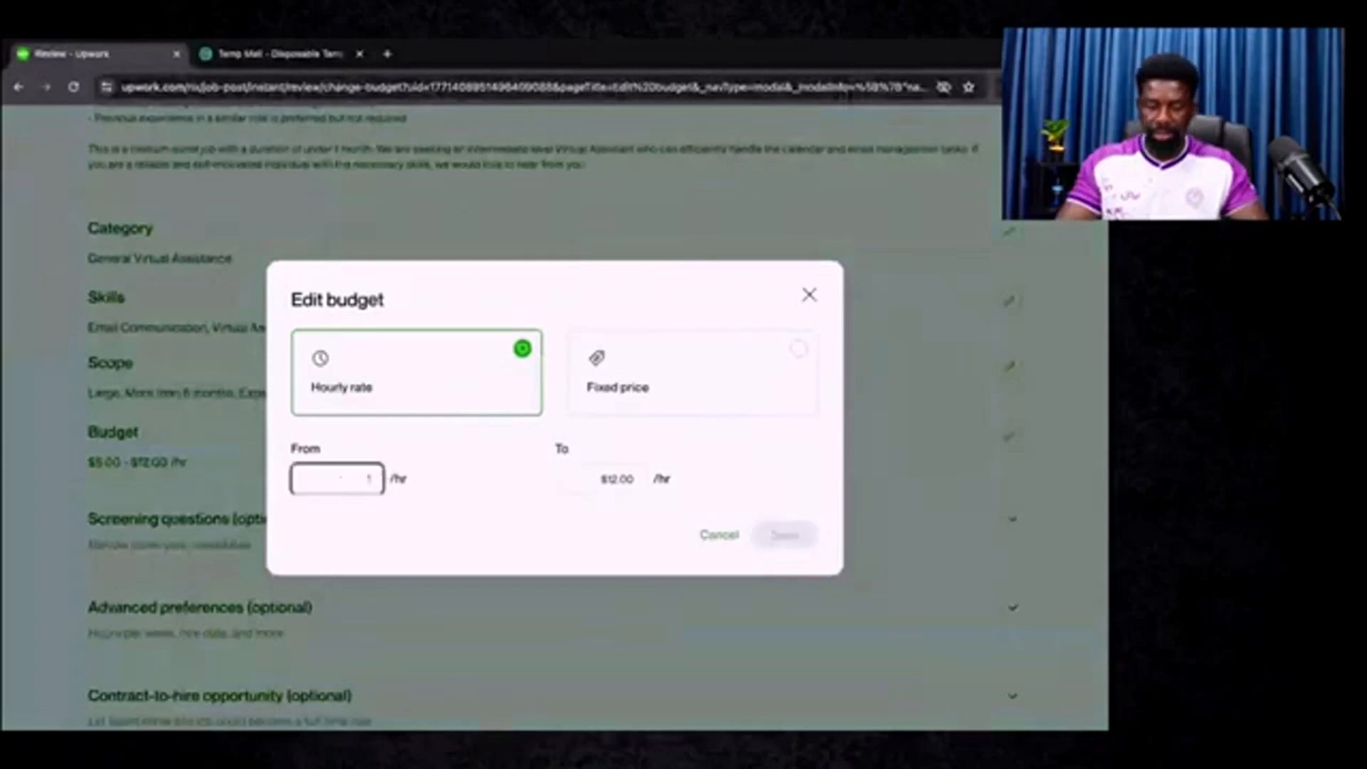
text(12)
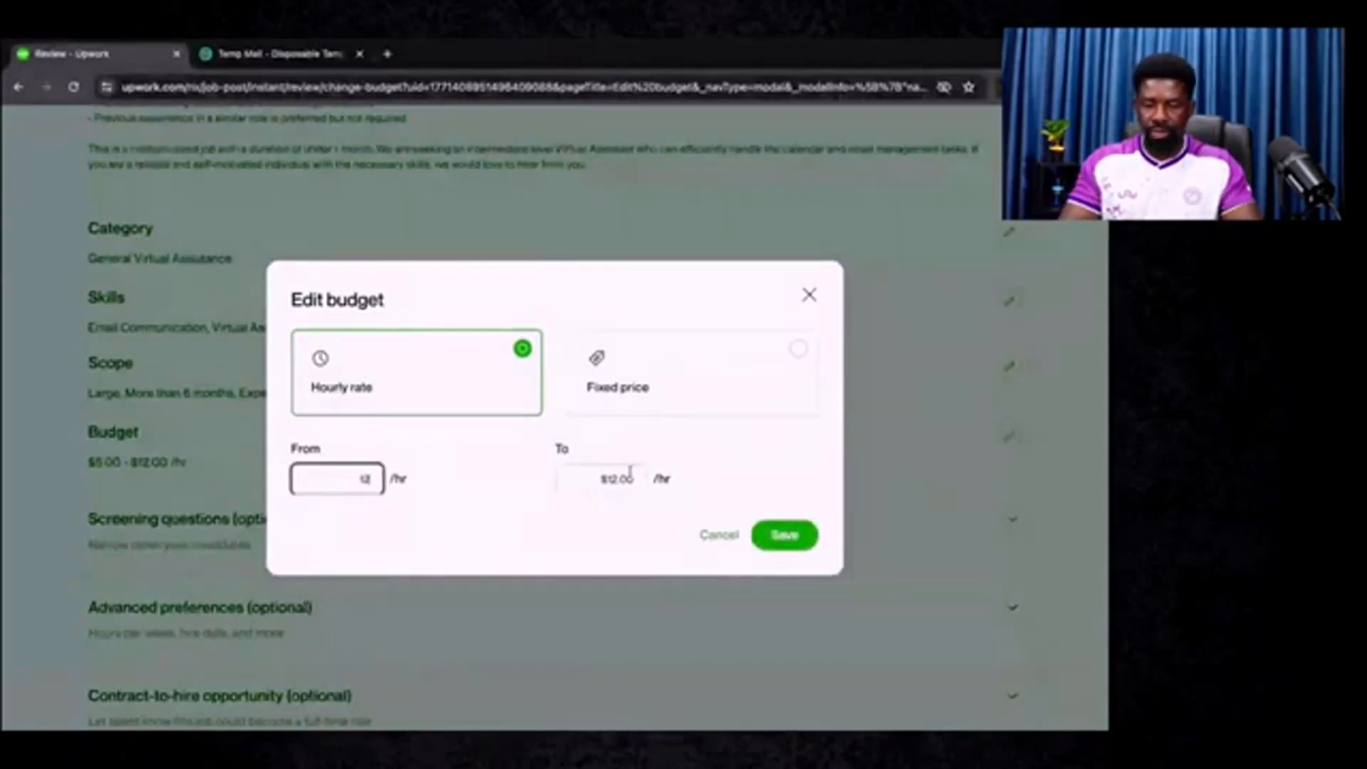
Step: Set the upper limit of the hourly rate to $20 and save the budget
click(629, 474)
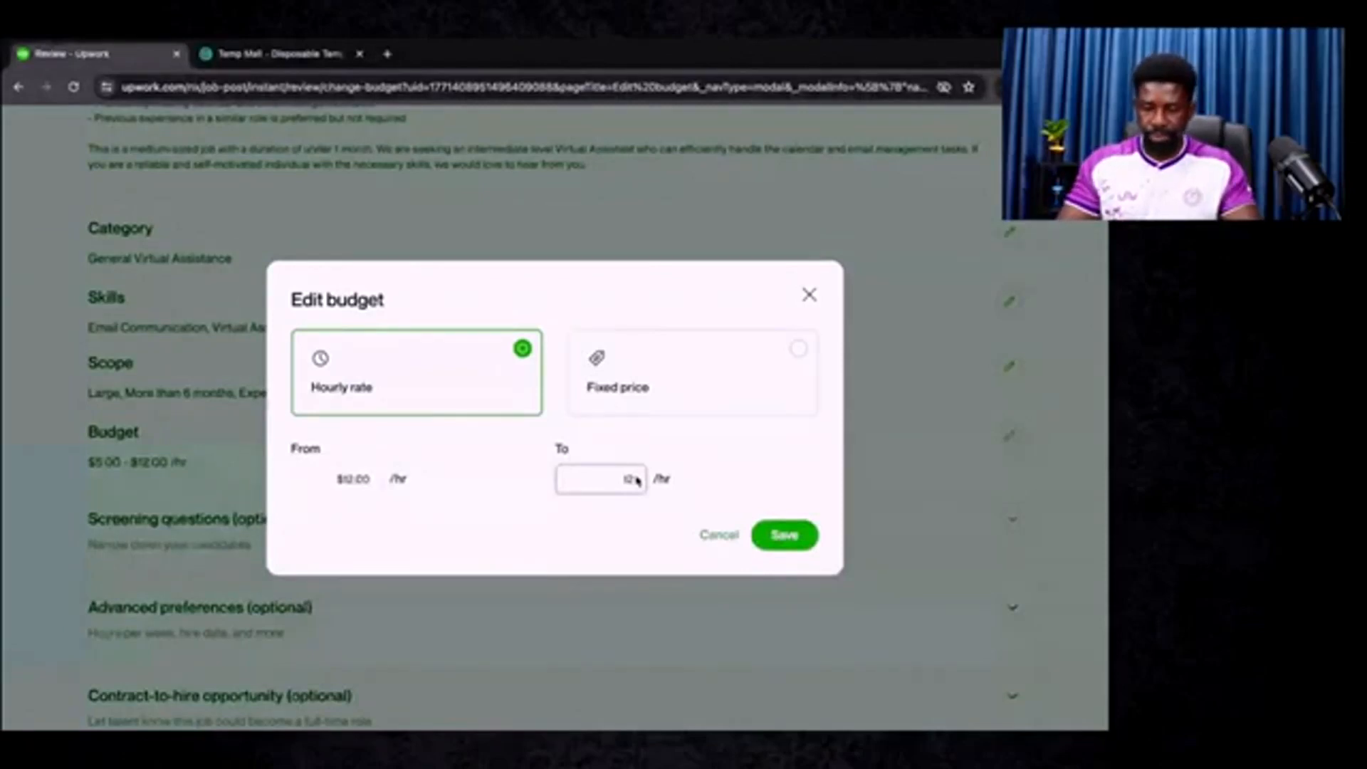
key(BackSpace)
key(BackSpace)
text(2)
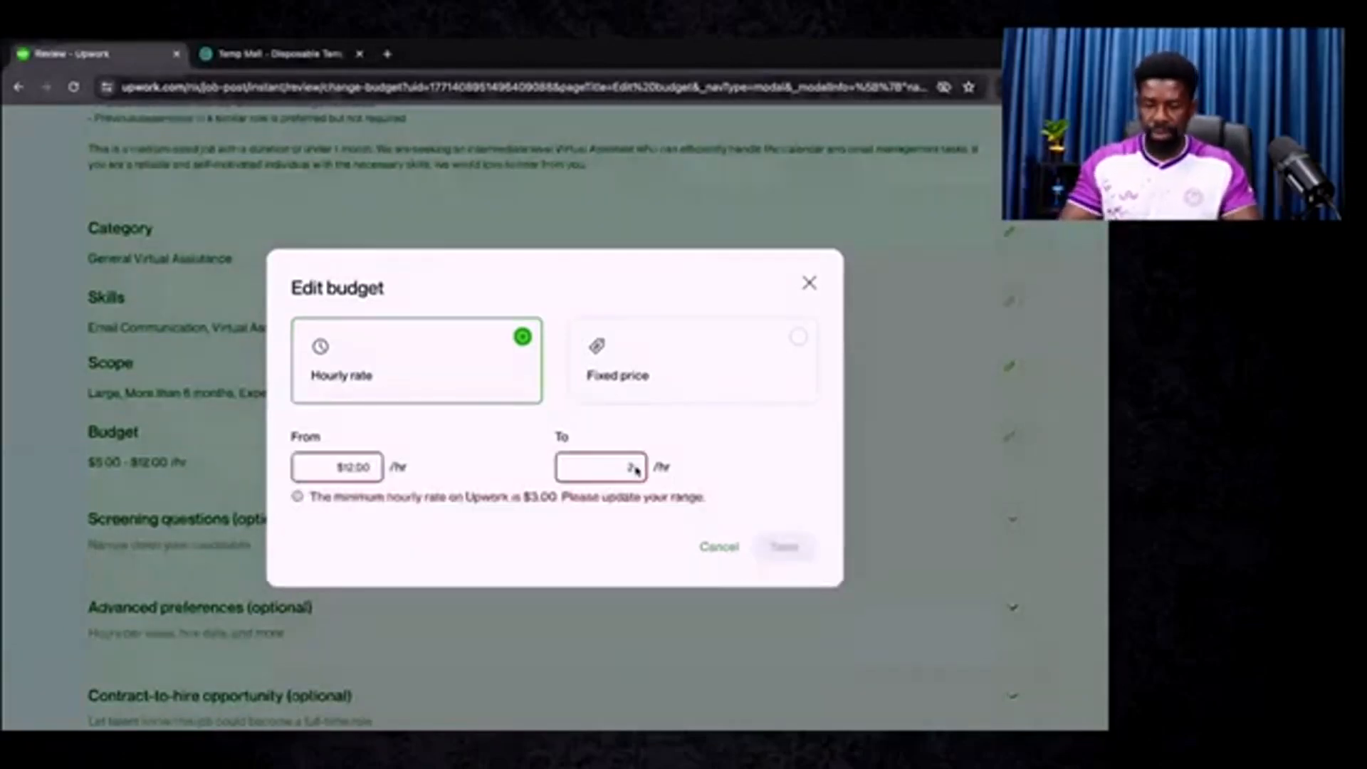
text(0)
click(781, 543)
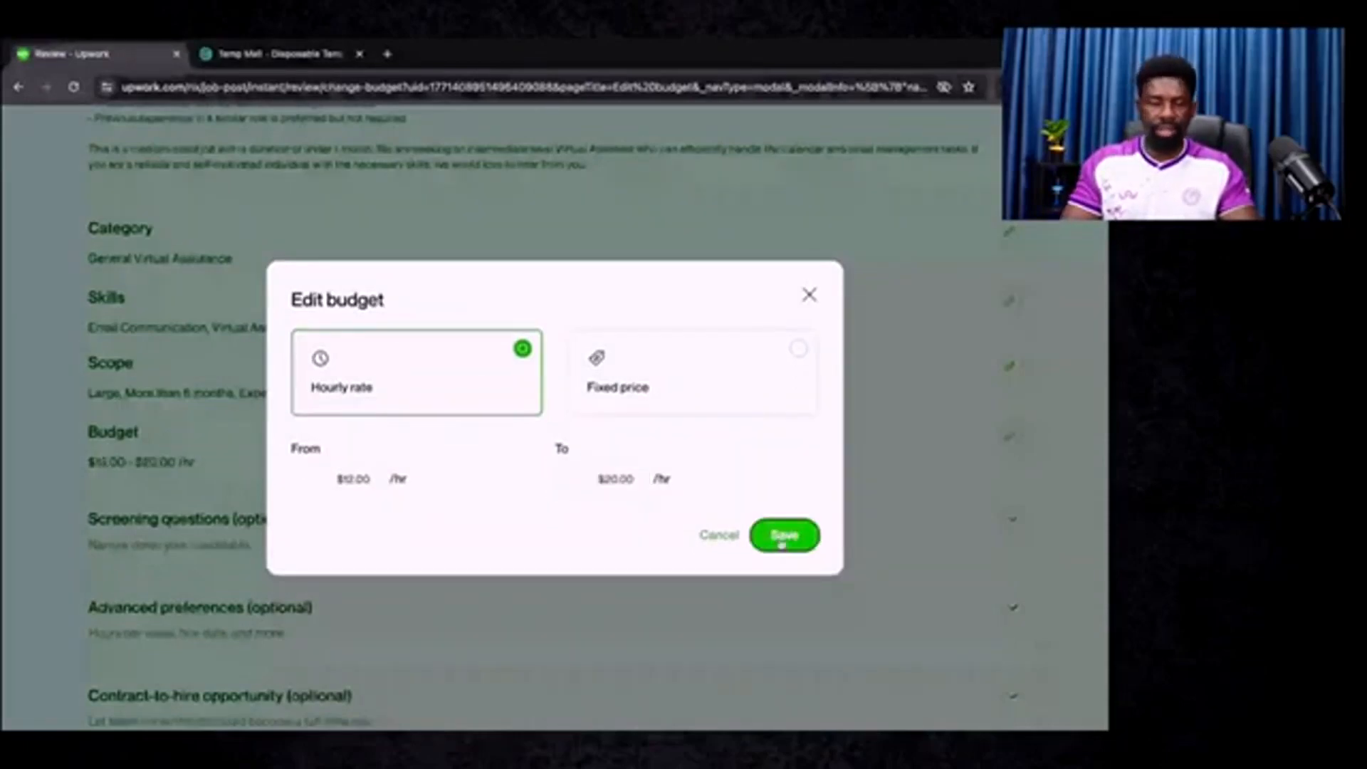
Step: Add the screening question "What is your strongest skill?" and include the suggested "Describe your recent experience with similar projects"
scroll(314, 481, down, 2)
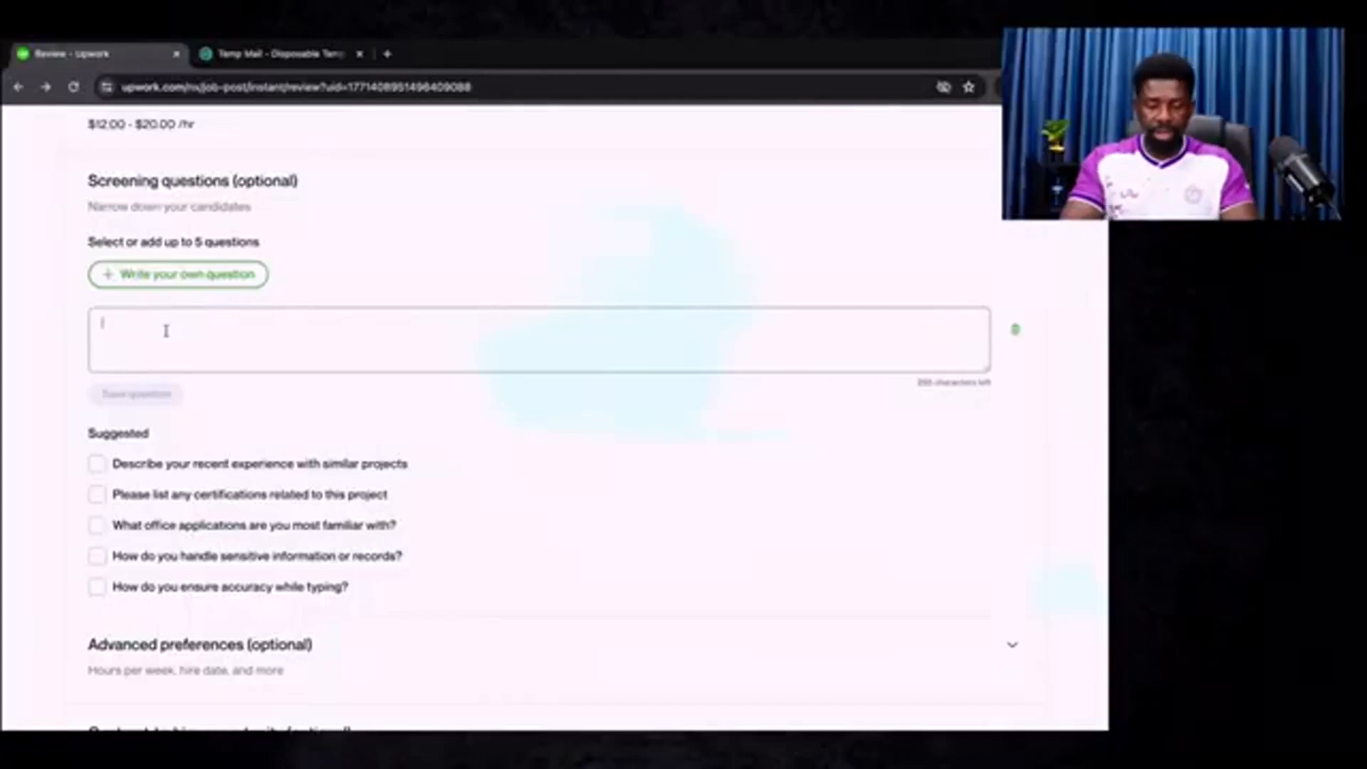
text(What is you)
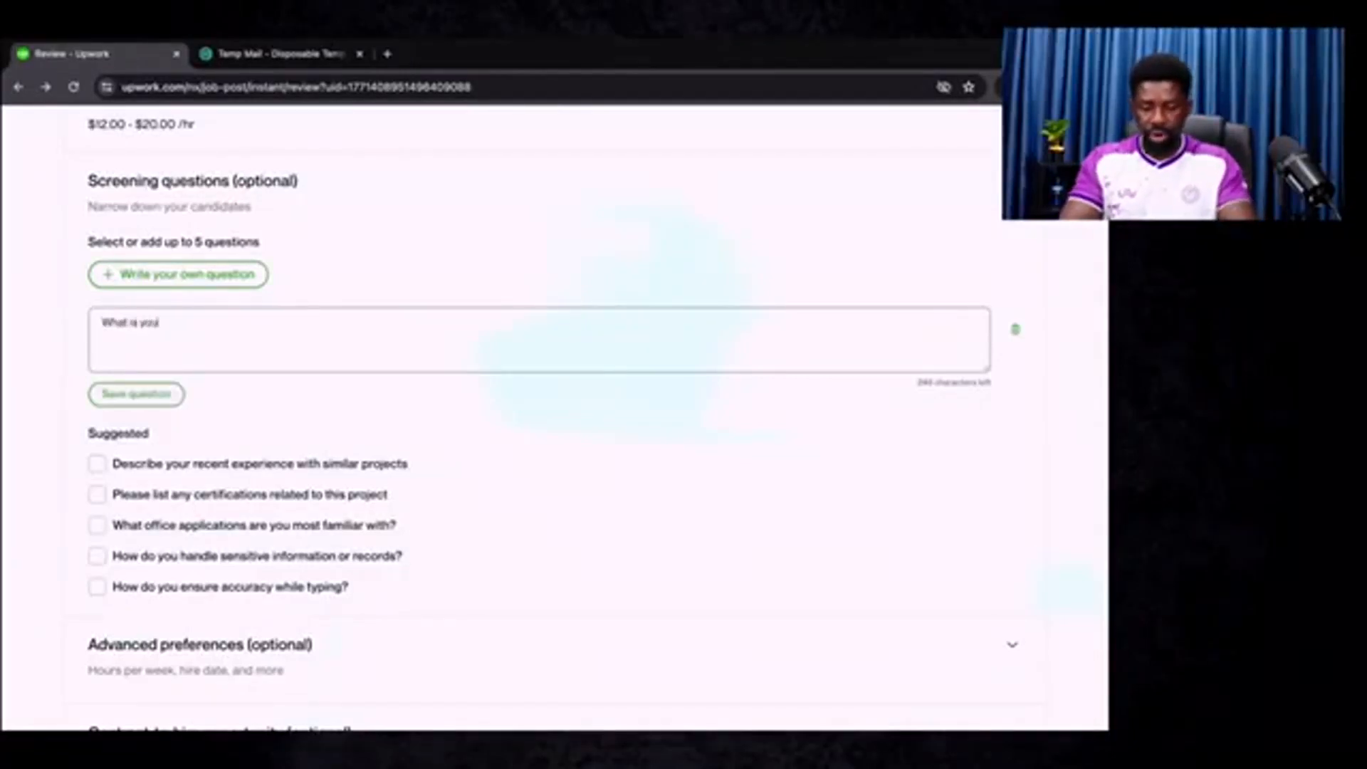
text(r bes)
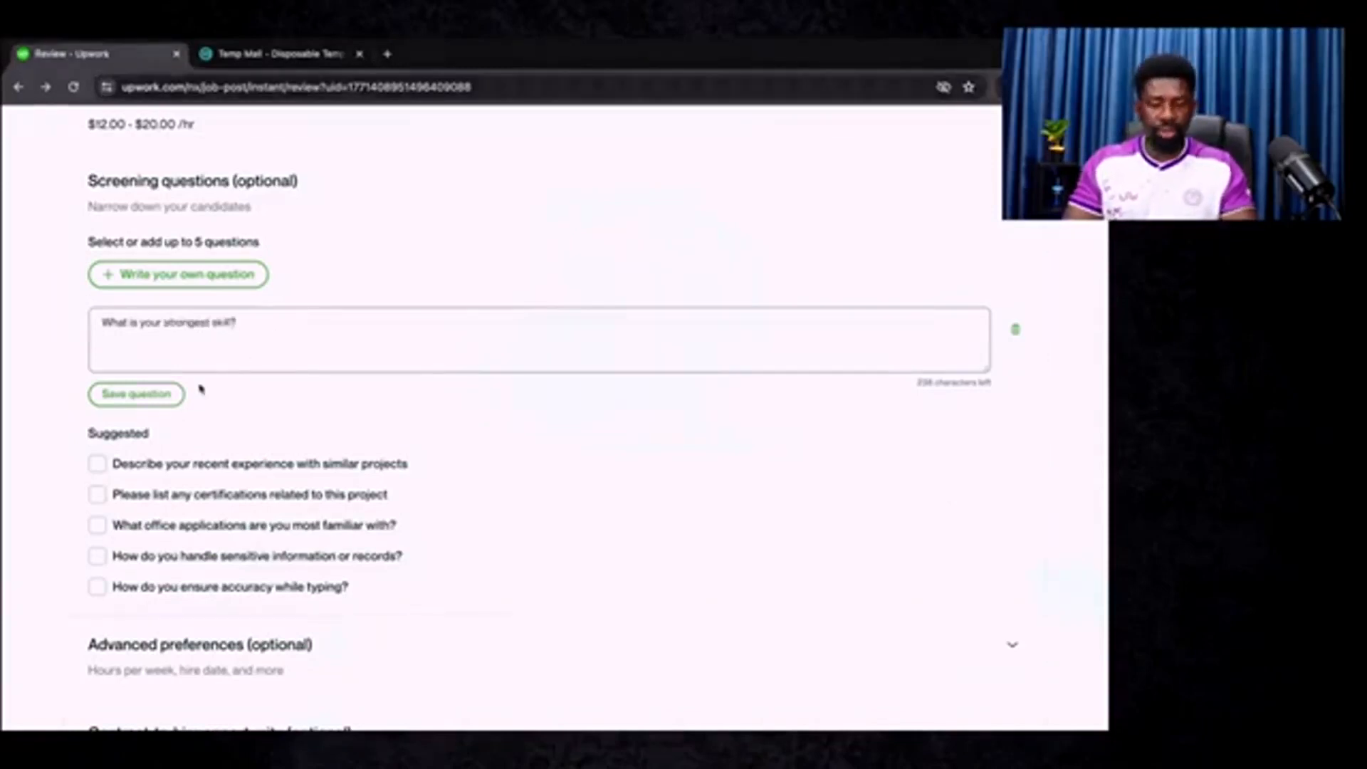
click(158, 402)
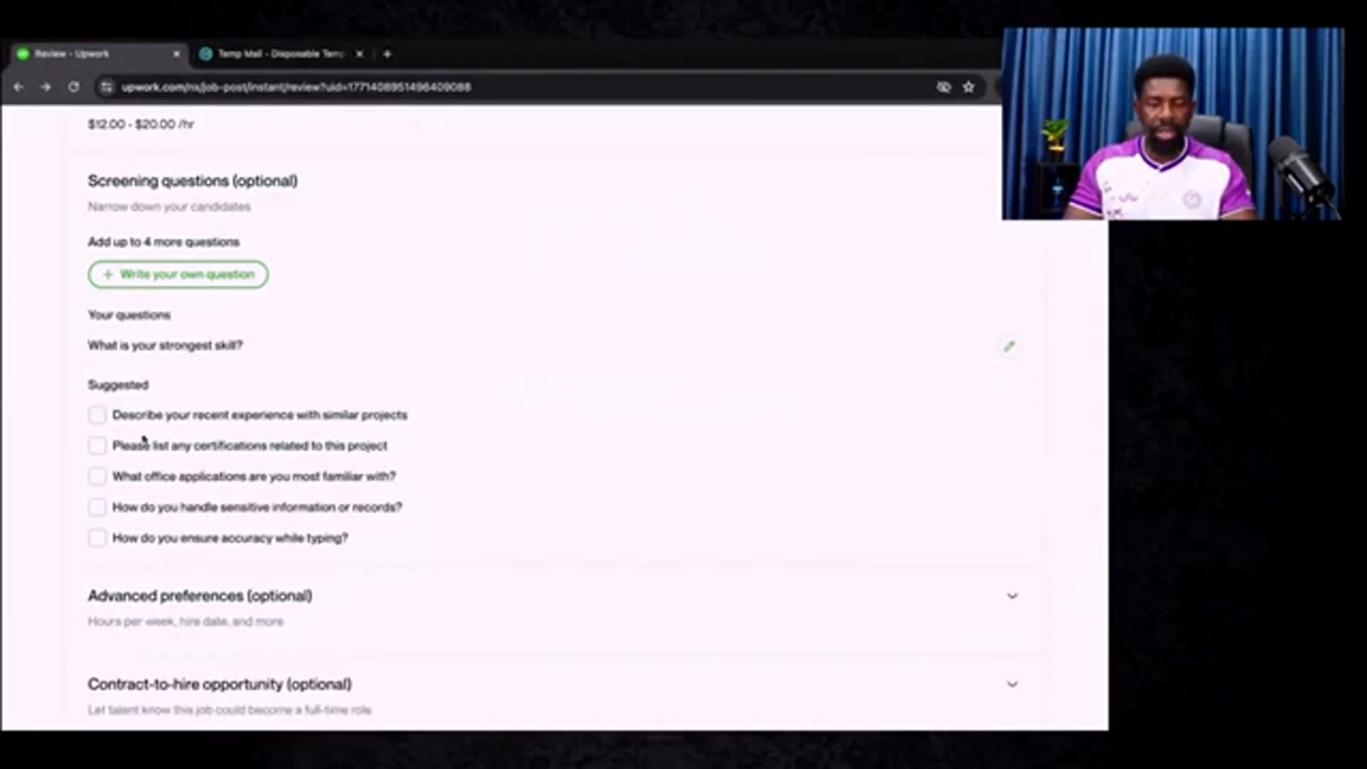
click(98, 415)
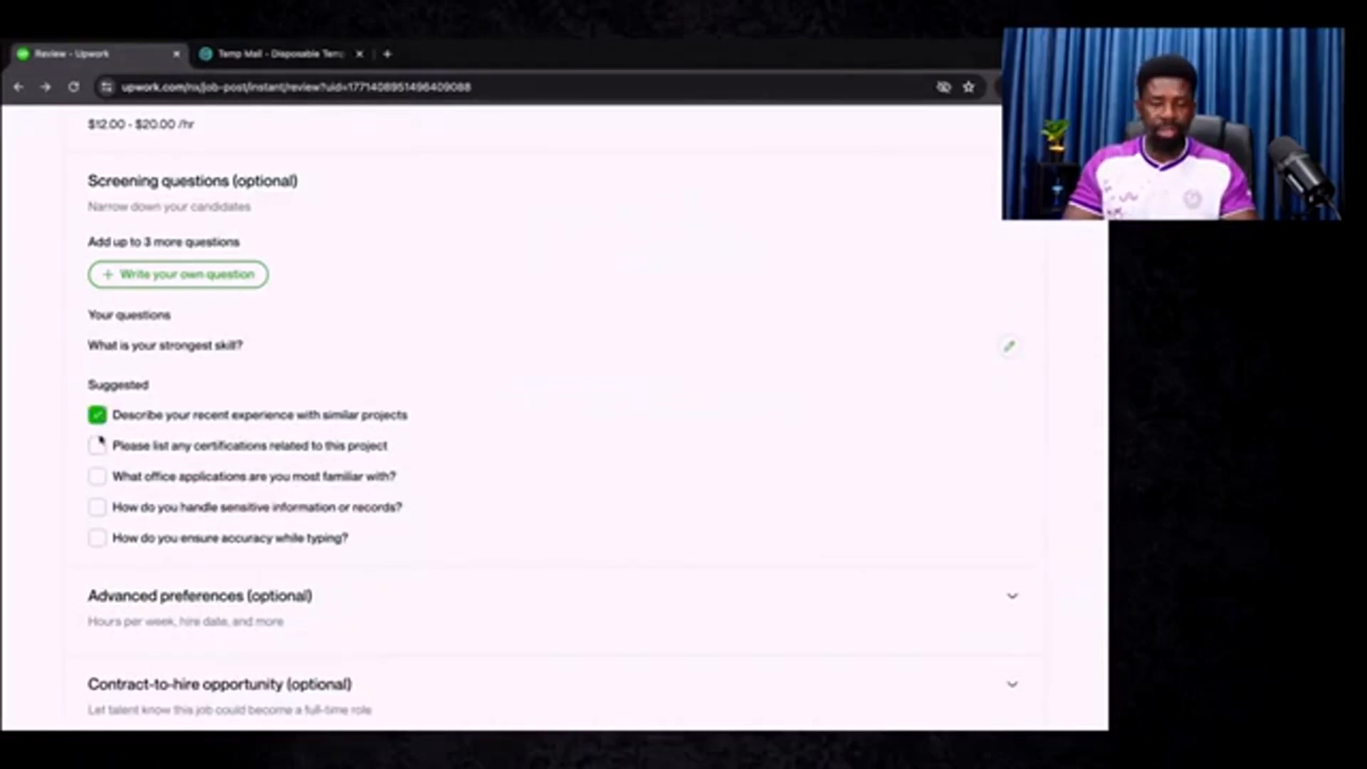